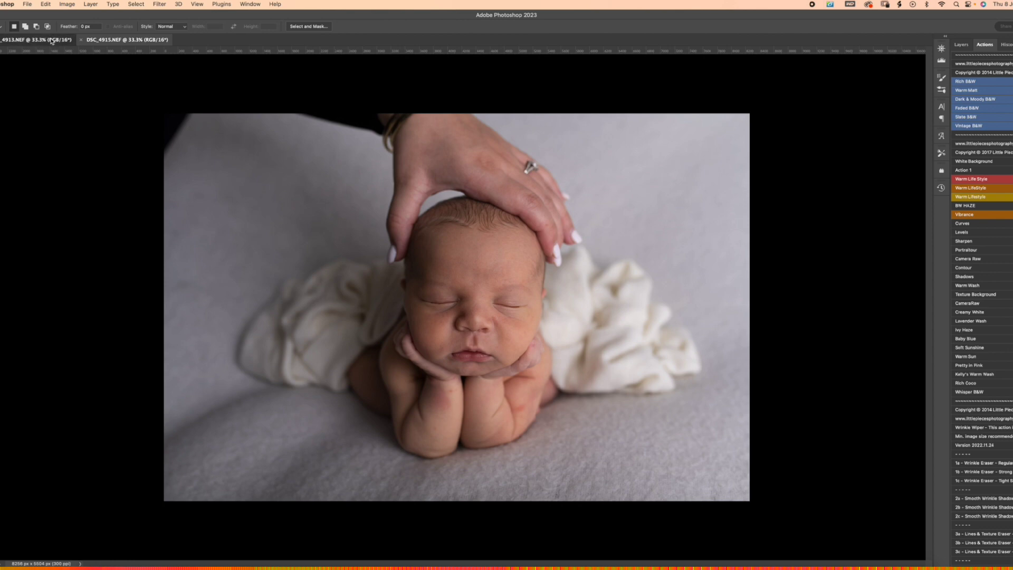
Compare the hand positions in the DSC_4913.NEF and DSC_4915.NEF photos.
left_click(52, 43)
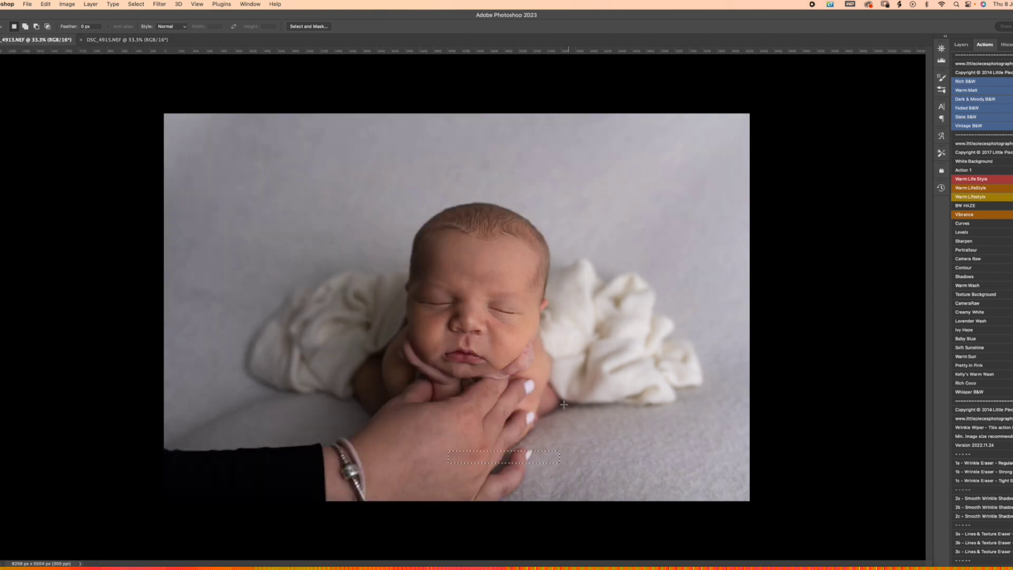
left_click_drag(517, 406, 322, 485)
left_click(362, 416)
left_click(110, 43)
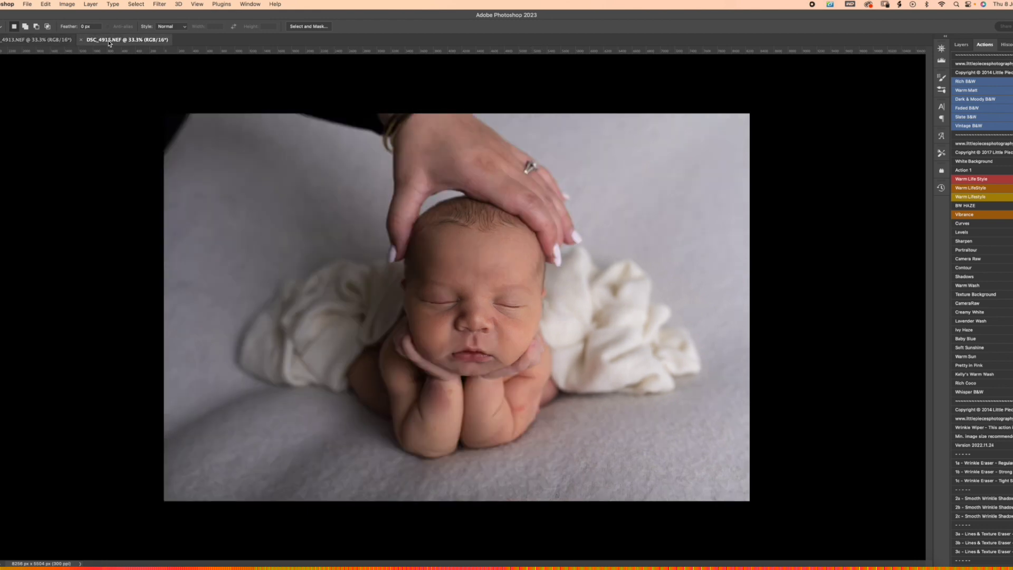
Copy the full-width upper part of DSC_4913.NEF, from the top edge down to just below the baby's chin, using a rectangular selection.
left_click(23, 41)
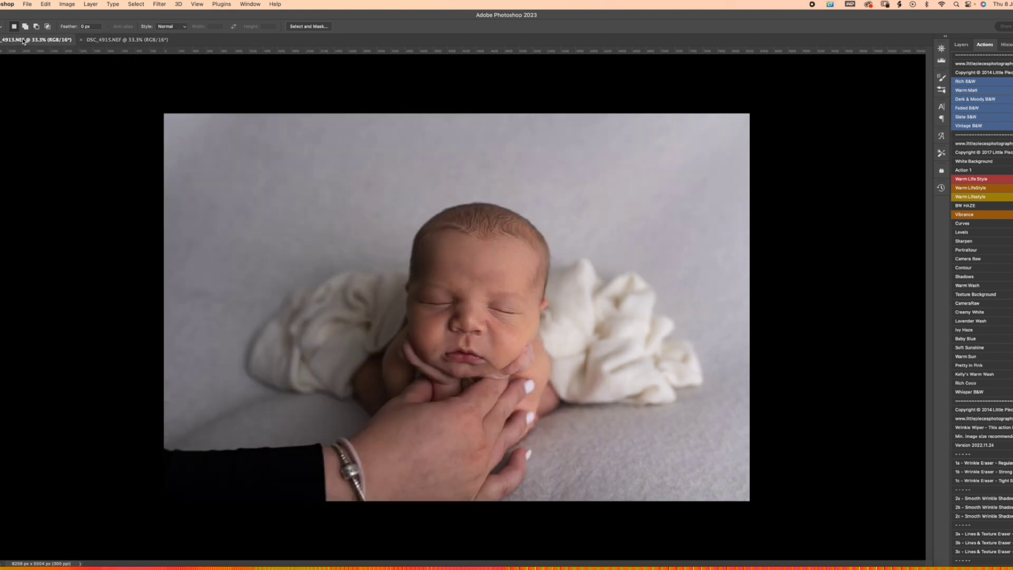
left_click_drag(162, 115, 805, 397)
key("super+c")
left_click(0, 62)
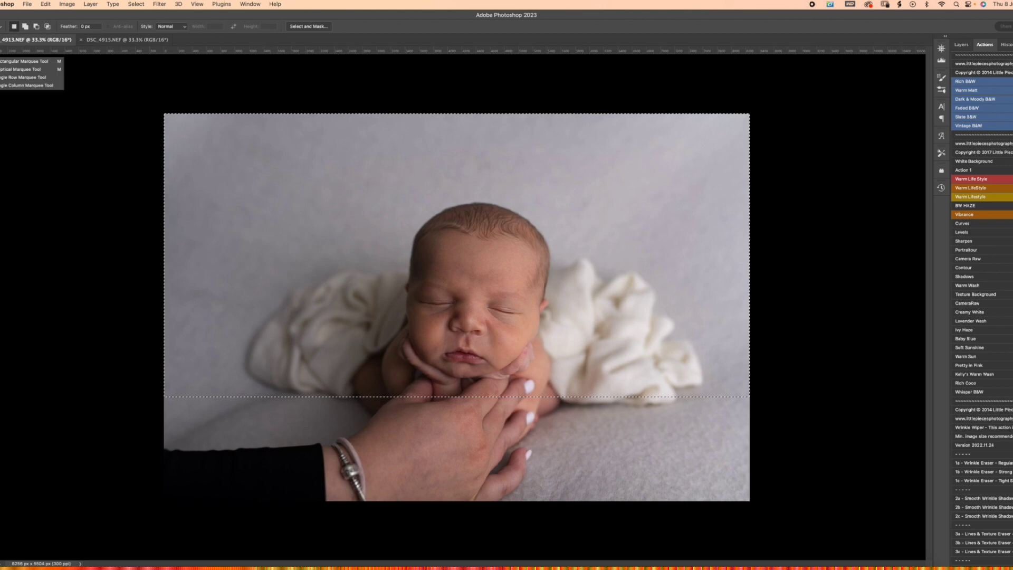
left_click(32, 63)
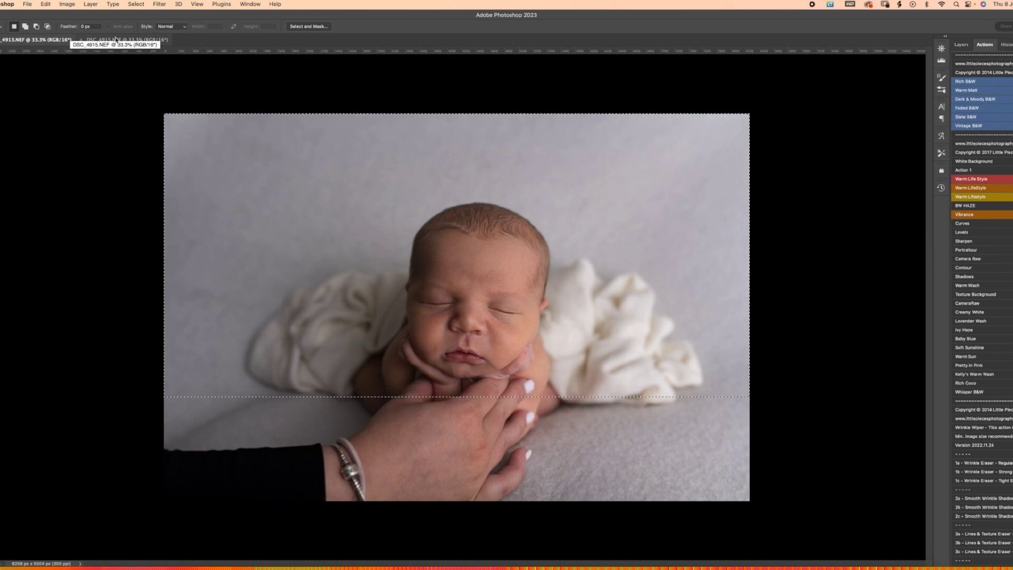
left_click(44, 4)
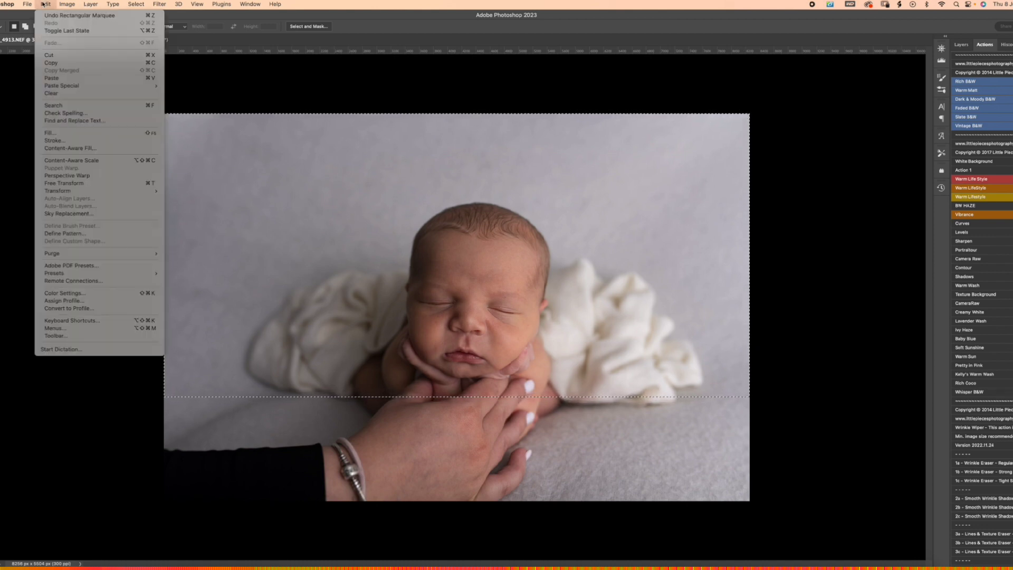
left_click(226, 88)
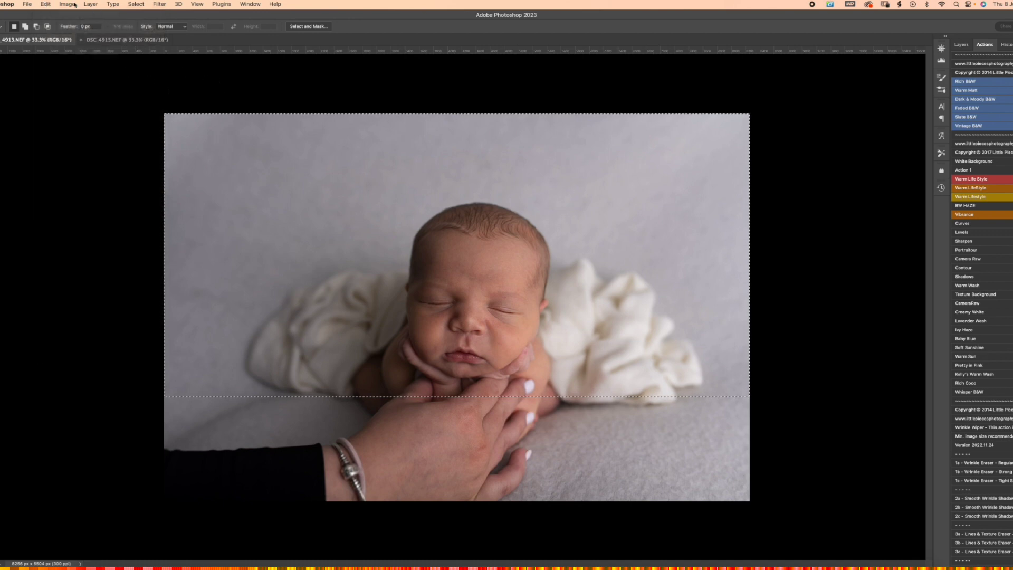
Paste the copied area into DSC_4915.NEF as a new layer.
left_click(117, 42)
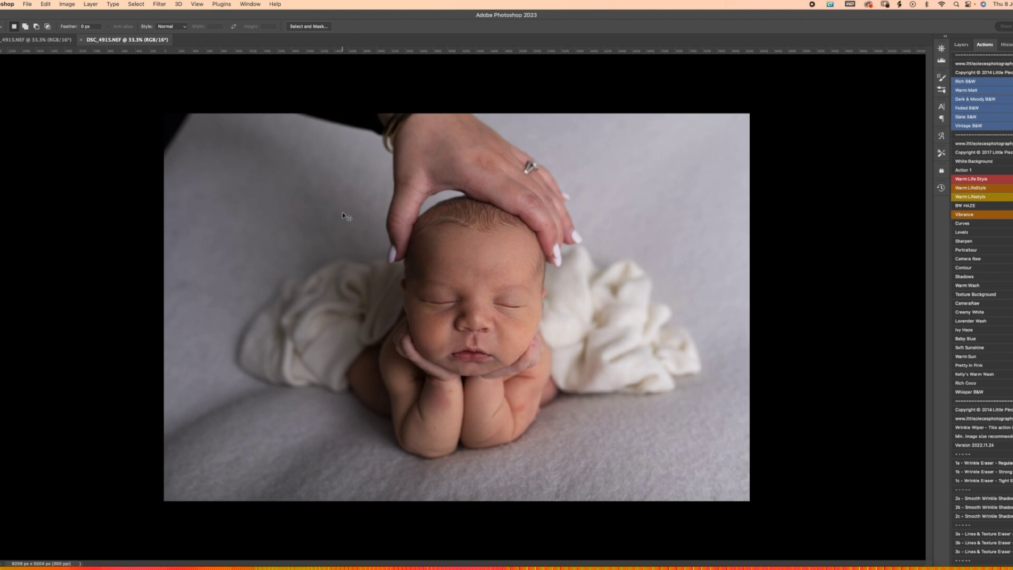
key("super+v")
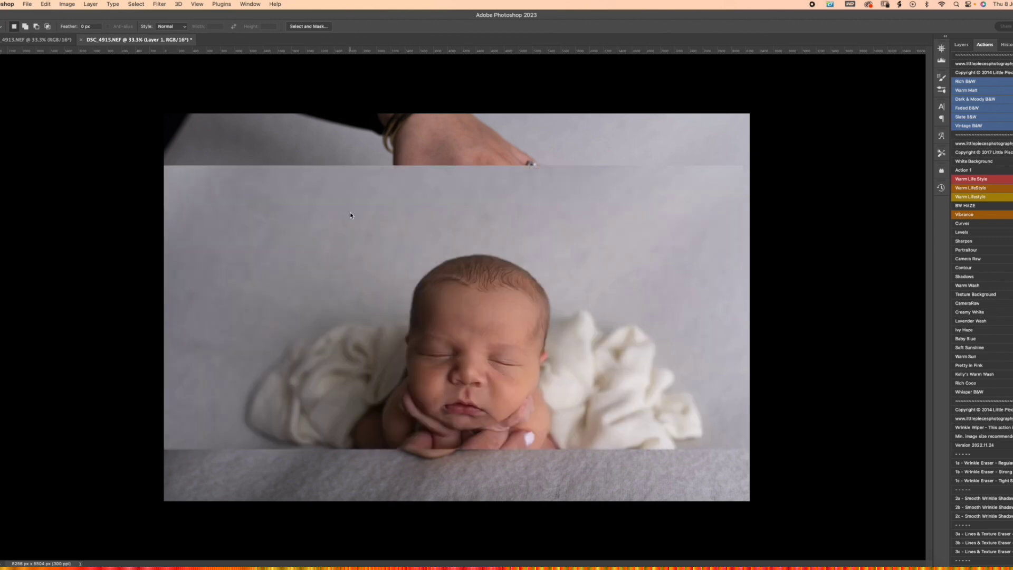
left_click(46, 5)
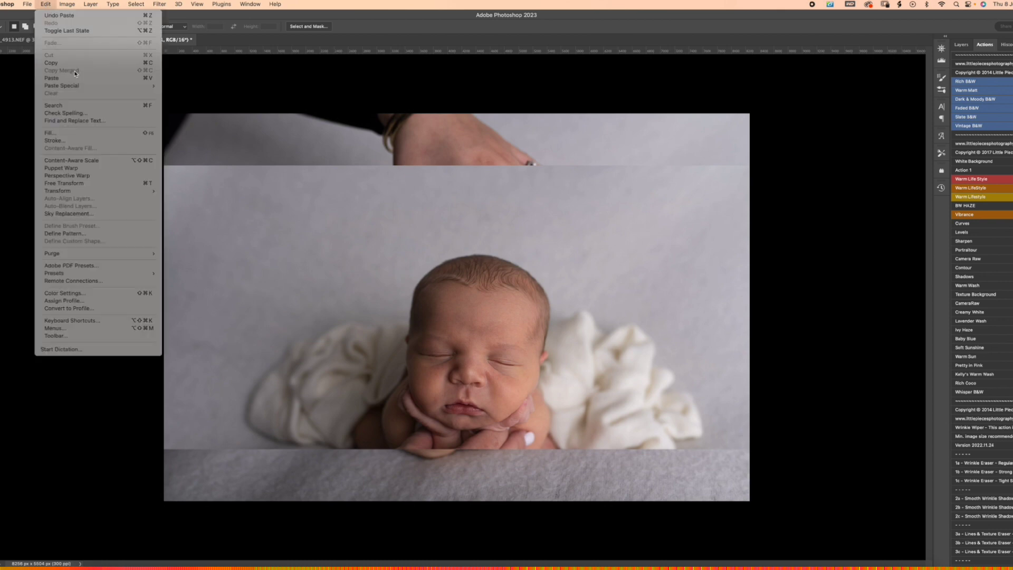
left_click(230, 84)
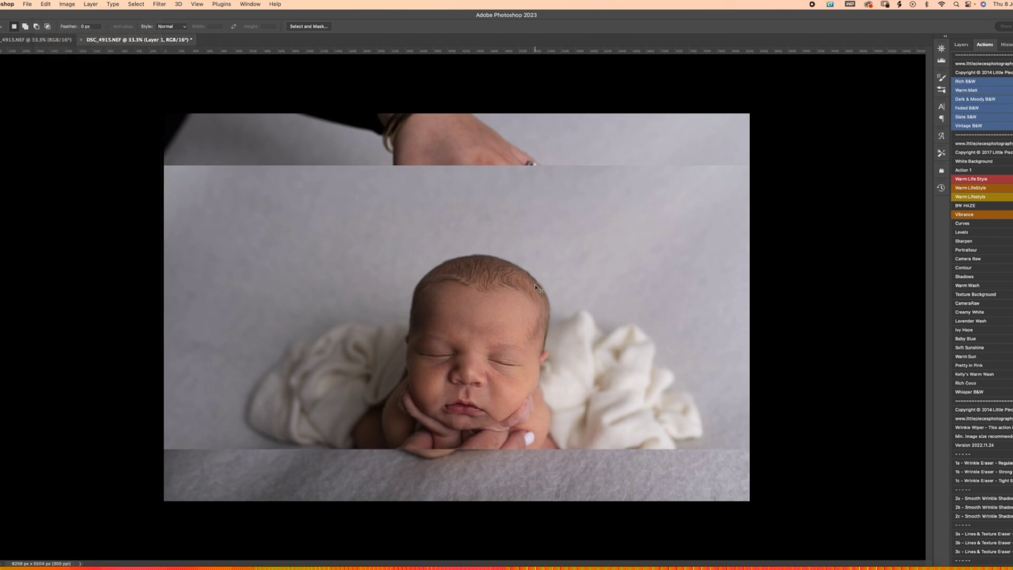
Move the pasted layer up to the top edge of the canvas with Free Transform and lower its opacity to see the photo beneath.
key("super+t")
left_click_drag(563, 297, 563, 249)
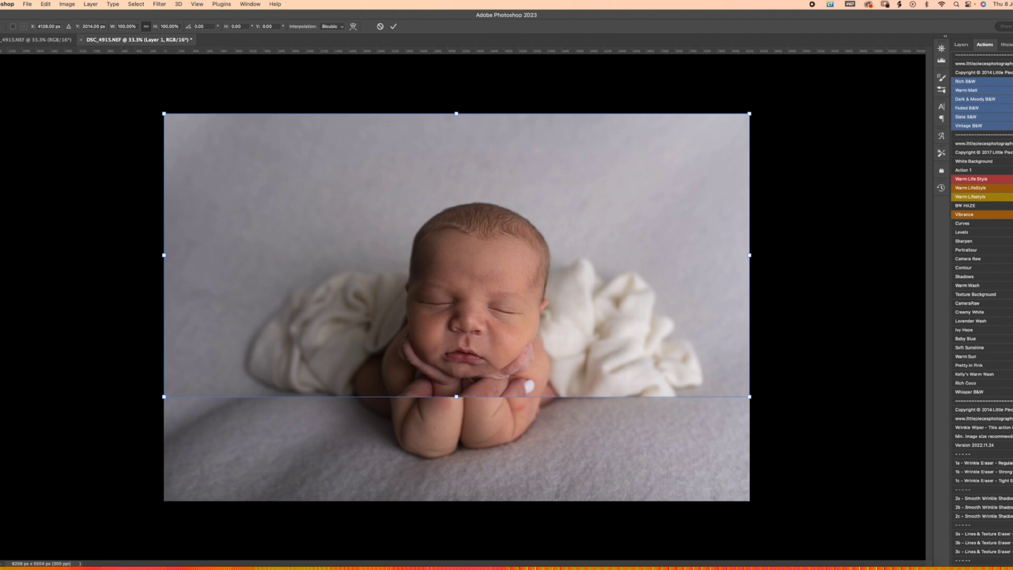
left_click(961, 45)
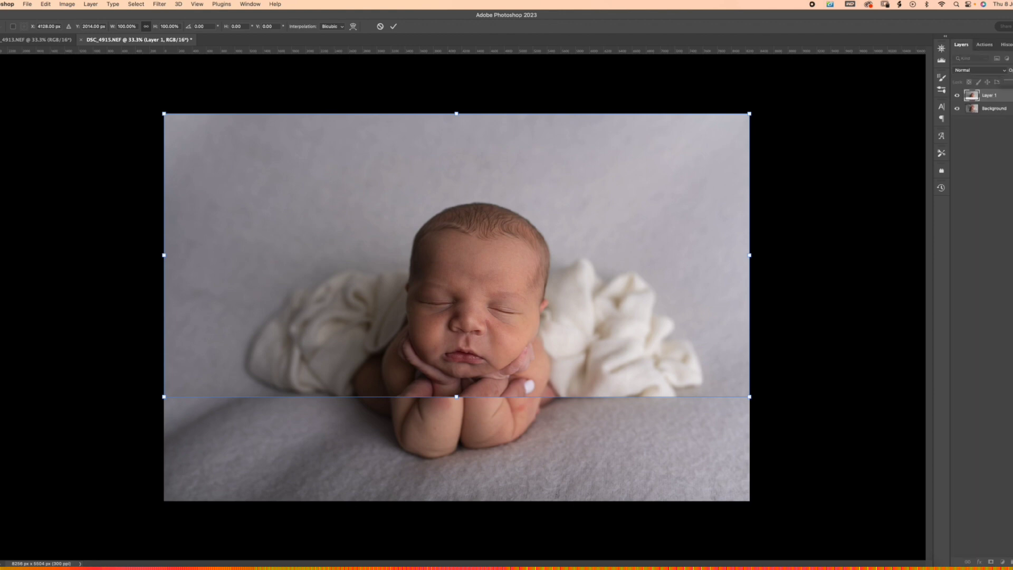
left_click_drag(1012, 81, 1008, 80)
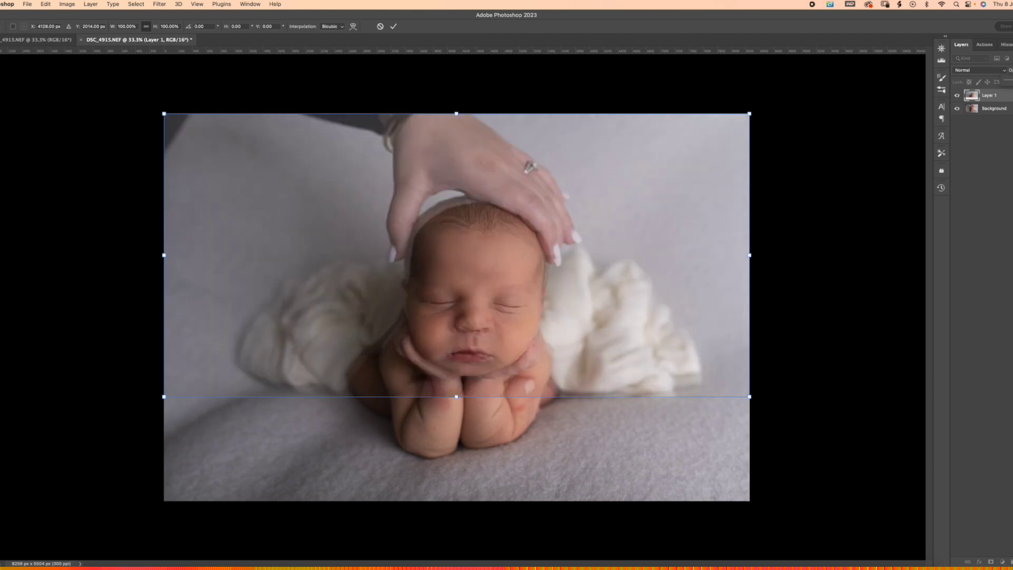
Align Layer 1's head with the one beneath by moving it, scaling to about 104% and rotating about 2 degrees counterclockwise.
left_click_drag(620, 214, 568, 222)
left_click_drag(165, 108, 150, 98)
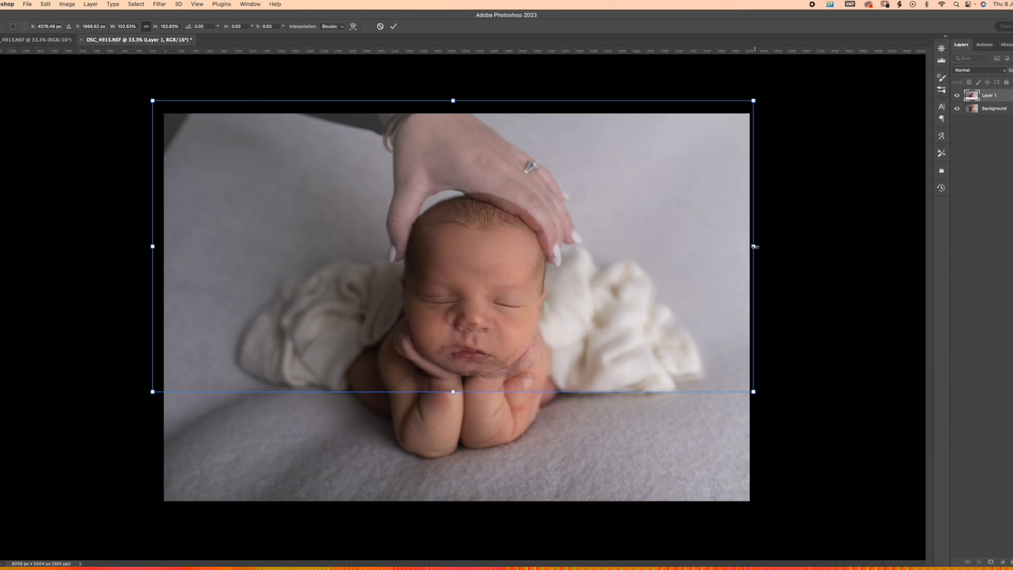
left_click_drag(754, 246, 755, 246)
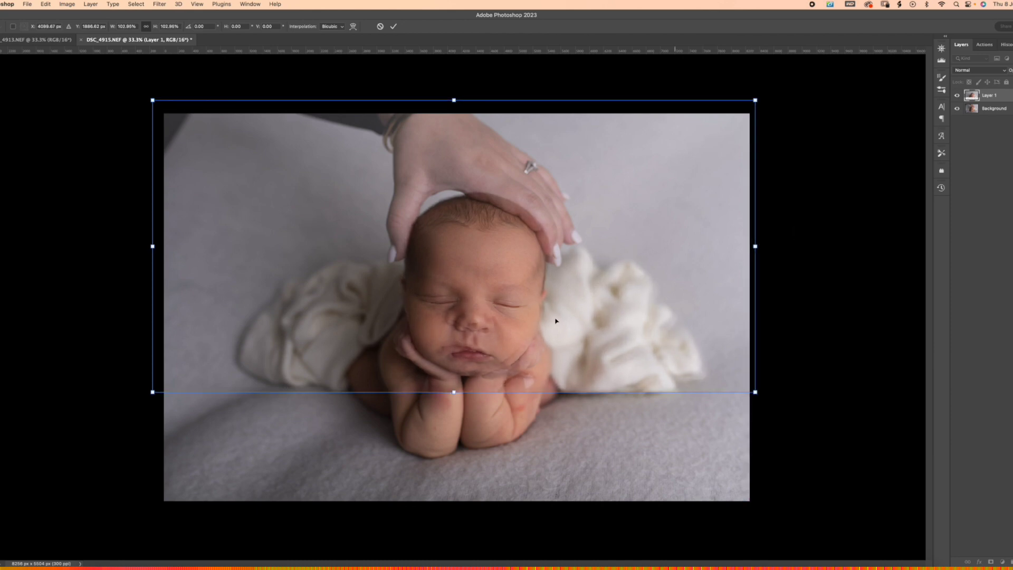
left_click_drag(488, 329, 486, 330)
left_click_drag(784, 165, 780, 152)
left_click_drag(515, 300, 514, 306)
left_click_drag(149, 116, 140, 114)
left_click_drag(756, 240, 755, 240)
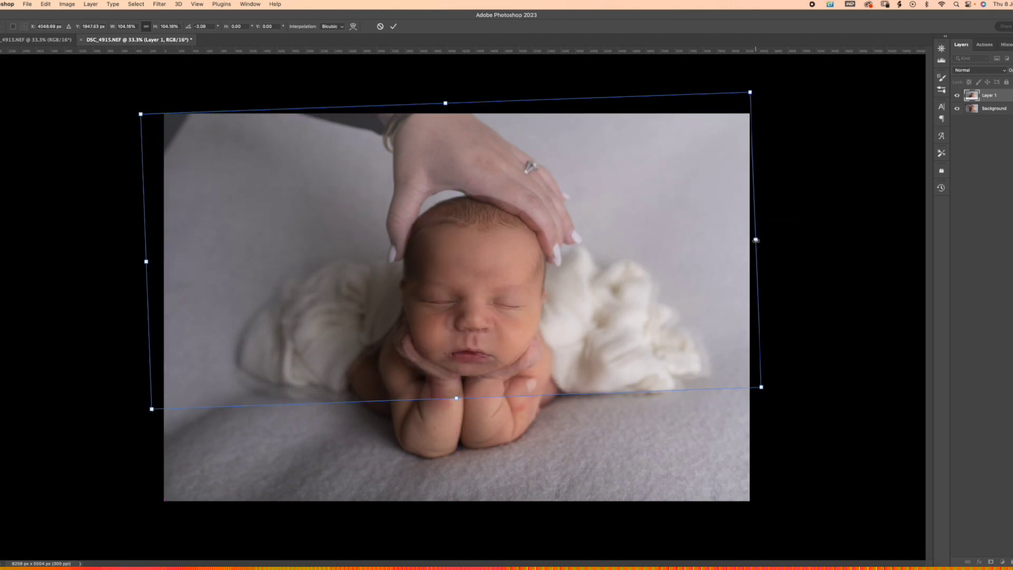
key("Return")
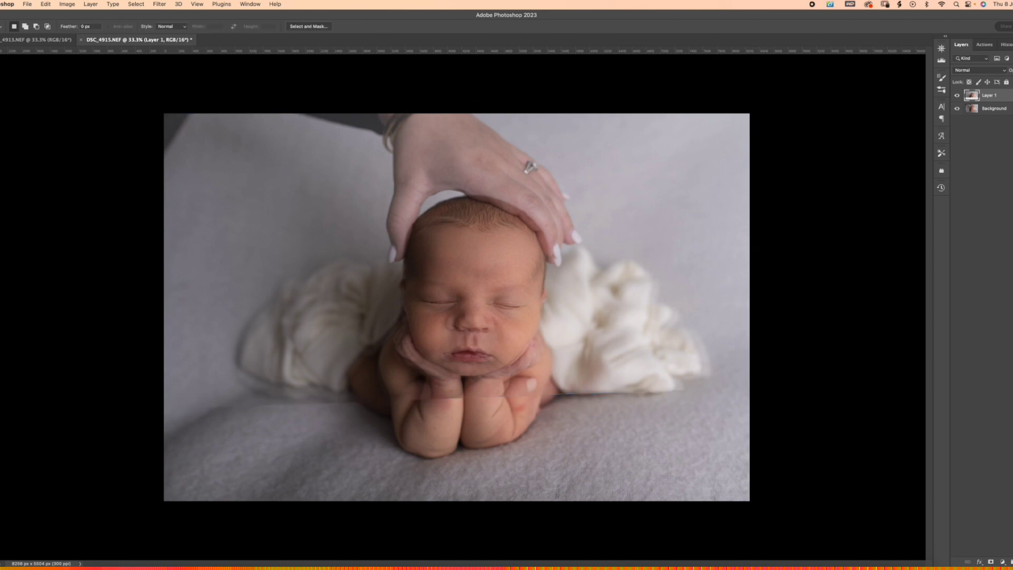
Restore Layer 1 to full opacity and add a layer mask inverted to black.
left_click_drag(1008, 81, 1012, 81)
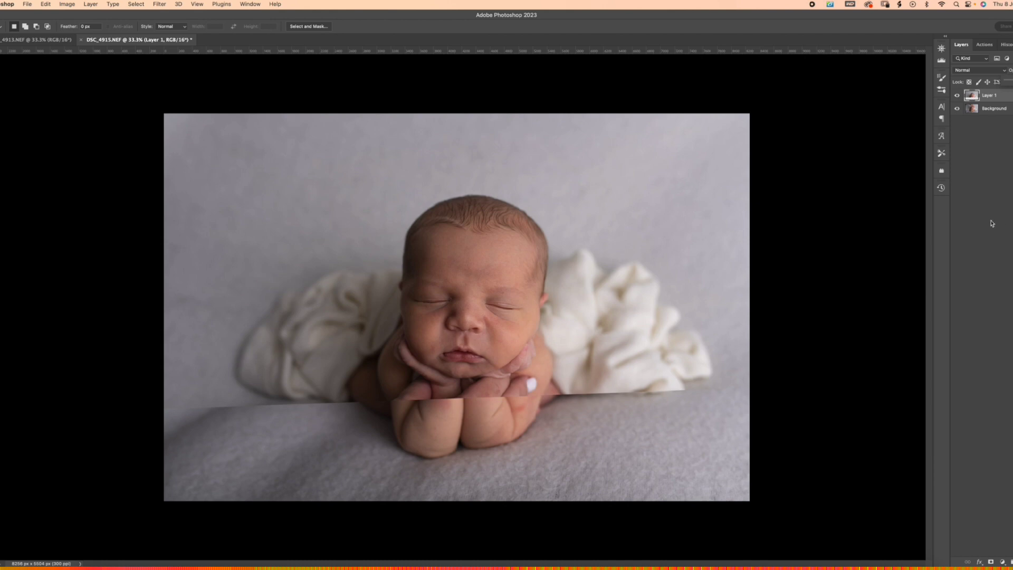
left_click(992, 562)
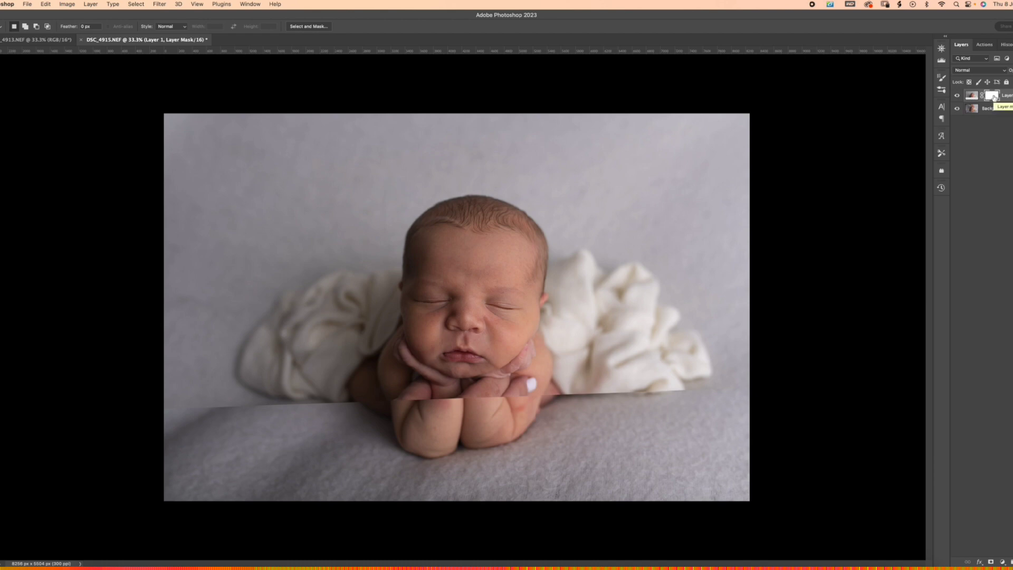
key("super+i")
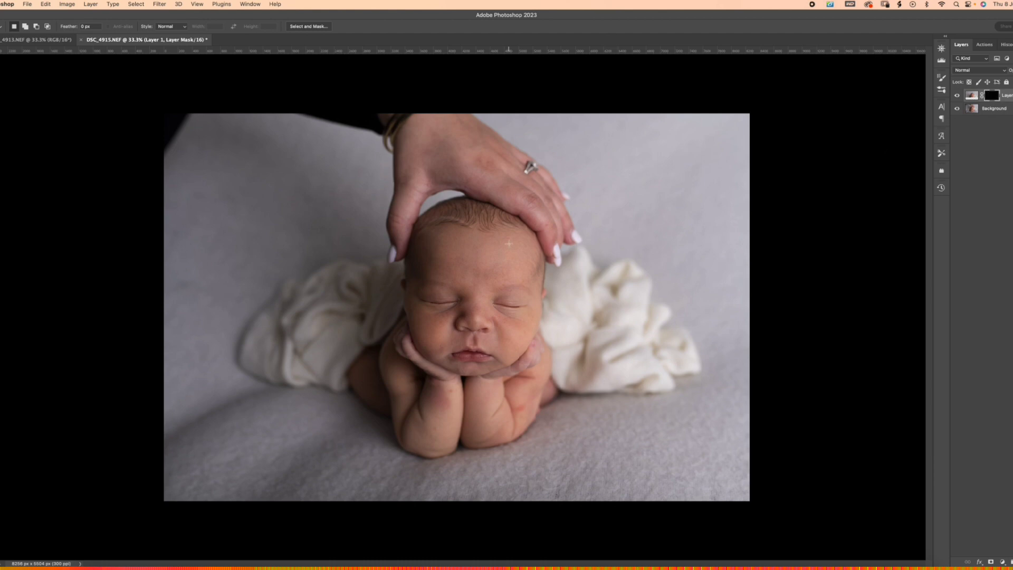
Paint white on the mask with a soft 800 px brush over the hand, sleeve and upper background, and compare before and after.
left_click(0, 138)
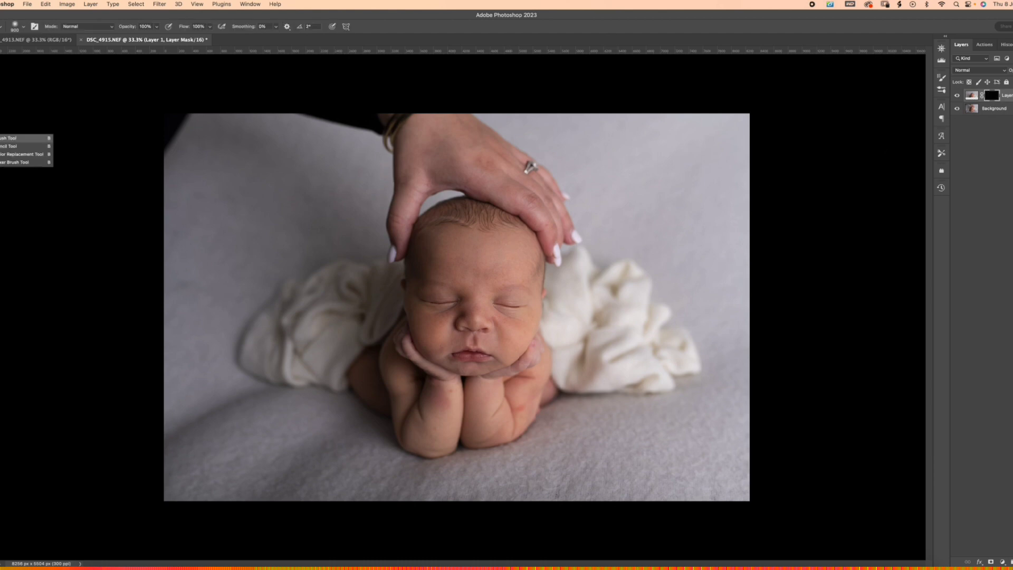
left_click(12, 139)
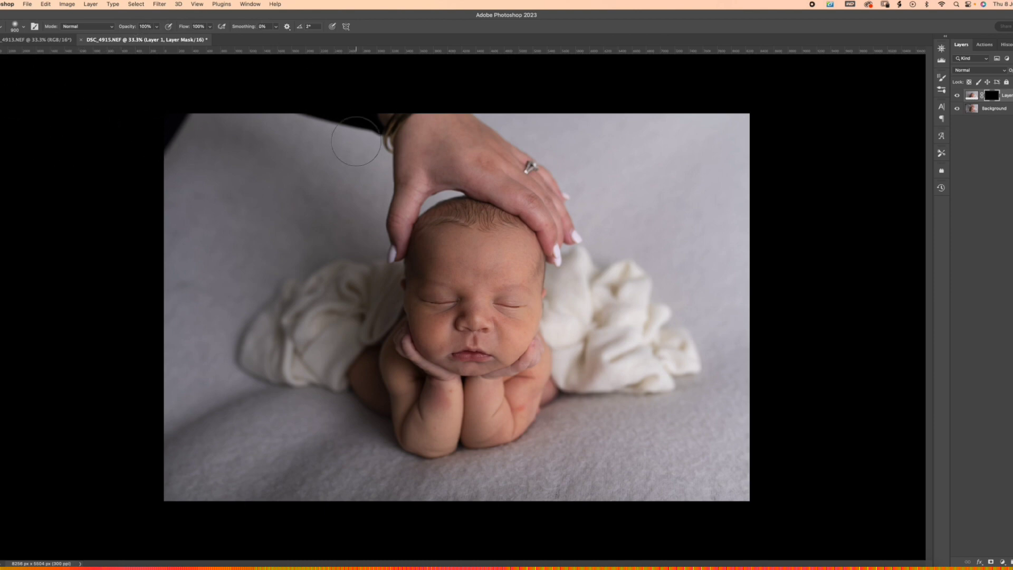
mouse_move(384, 248)
left_mouse_down()
mouse_move(421, 198)
mouse_move(402, 221)
mouse_move(491, 194)
mouse_move(540, 212)
mouse_move(481, 203)
mouse_move(562, 255)
mouse_move(568, 230)
mouse_move(495, 175)
mouse_move(412, 156)
mouse_move(365, 209)
mouse_move(377, 234)
mouse_move(281, 239)
mouse_move(508, 139)
mouse_move(276, 147)
mouse_move(457, 120)
mouse_move(368, 138)
mouse_move(242, 141)
mouse_move(212, 163)
mouse_move(308, 189)
mouse_move(296, 211)
mouse_move(313, 231)
mouse_move(364, 243)
mouse_move(368, 256)
mouse_move(168, 261)
mouse_move(289, 238)
mouse_move(139, 209)
mouse_move(213, 172)
mouse_move(158, 133)
mouse_move(162, 116)
mouse_move(809, 132)
left_mouse_up()
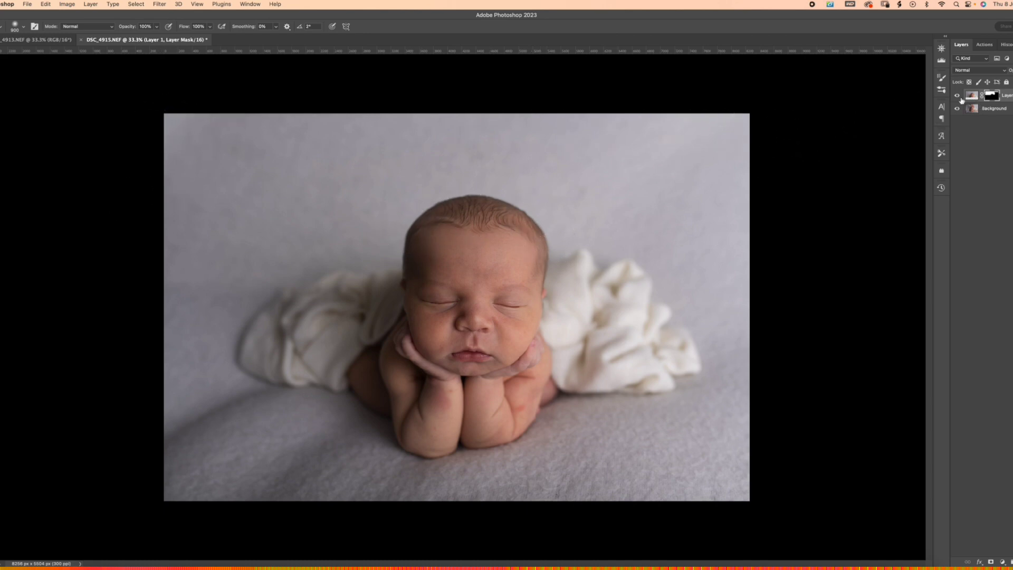
left_click(958, 97)
left_click(958, 97)
left_click(958, 97)
left_click(958, 97)
Shrink the brush and try revealing Layer 1 on the mask across the baby's left-hand eye and cheek in the image.
key("bracketleft")
key("bracketleft")
key("bracketleft")
key("bracketleft")
key("bracketleft")
key("bracketleft")
key("bracketleft")
key("bracketleft")
key("bracketleft")
key("bracketleft")
mouse_move(406, 285)
left_mouse_down()
mouse_move(419, 317)
mouse_move(400, 282)
mouse_move(396, 315)
mouse_move(423, 338)
mouse_move(407, 284)
mouse_move(441, 298)
left_mouse_up()
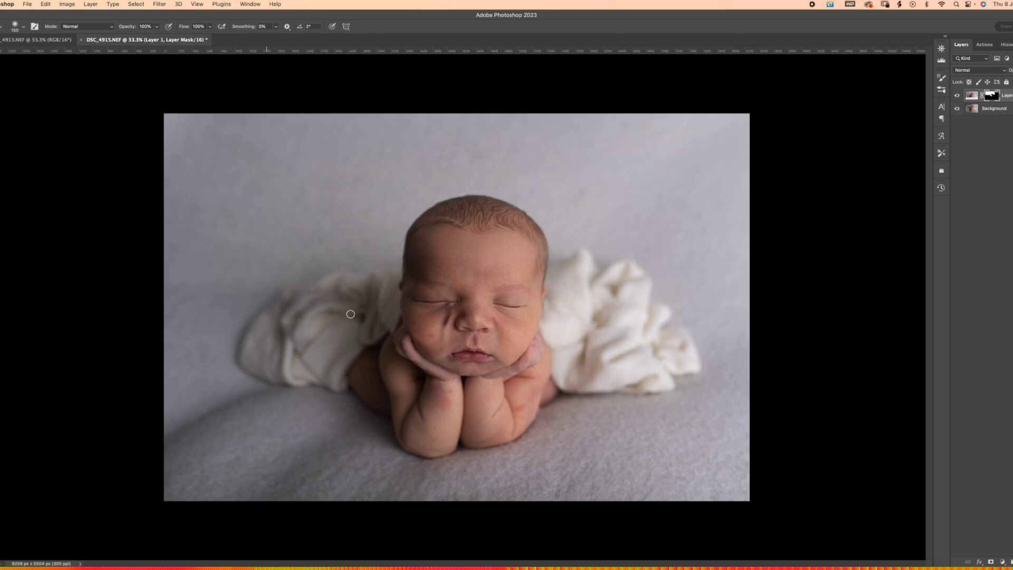
Enlarge the brush and paint the mask back to hide Layer 1 over the eye, cheek and ear edge.
key("bracketright")
key("bracketright")
key("bracketright")
key("bracketright")
key("bracketright")
key("bracketright")
key("bracketright")
key("bracketright")
mouse_move(450, 304)
left_mouse_down()
mouse_move(387, 290)
mouse_move(441, 321)
mouse_move(412, 339)
left_mouse_up()
key("bracketleft")
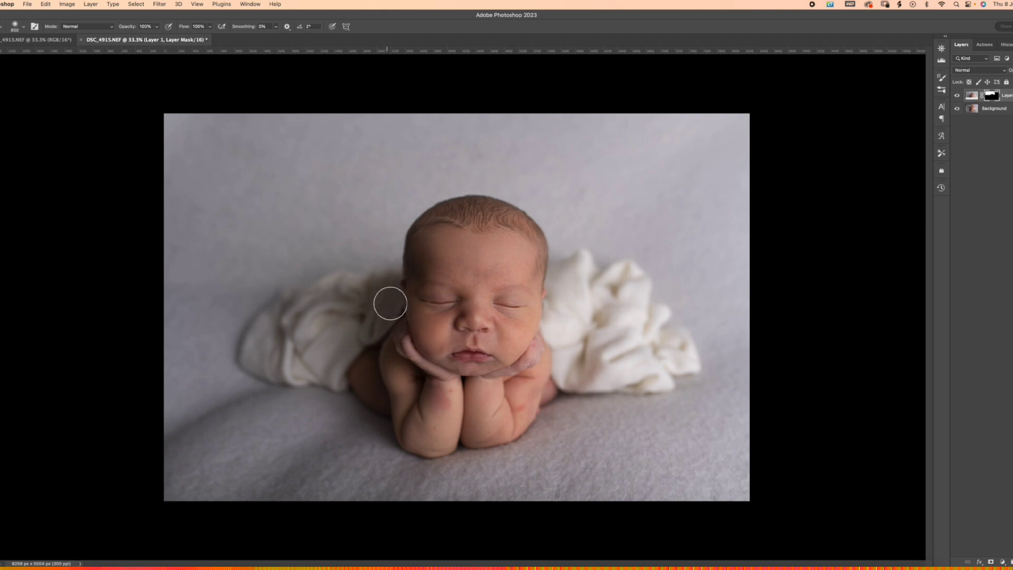
key("bracketleft")
key("bracketleft")
key("bracketleft")
key("bracketleft")
Compare the photo with Layer 1 hidden and shown to inspect the head and background blend.
left_click(957, 95)
left_click(957, 96)
left_click(957, 95)
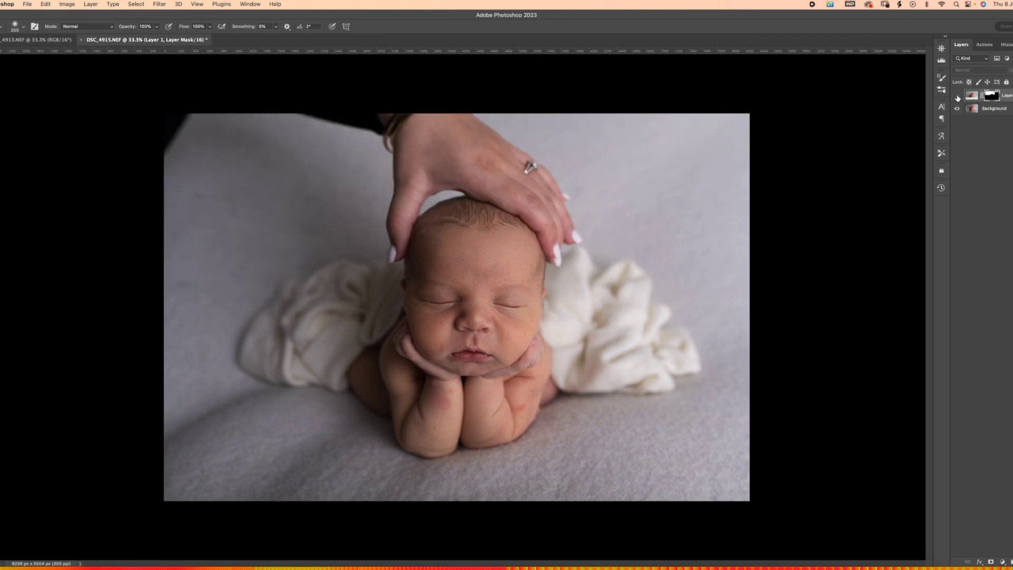
left_click(957, 96)
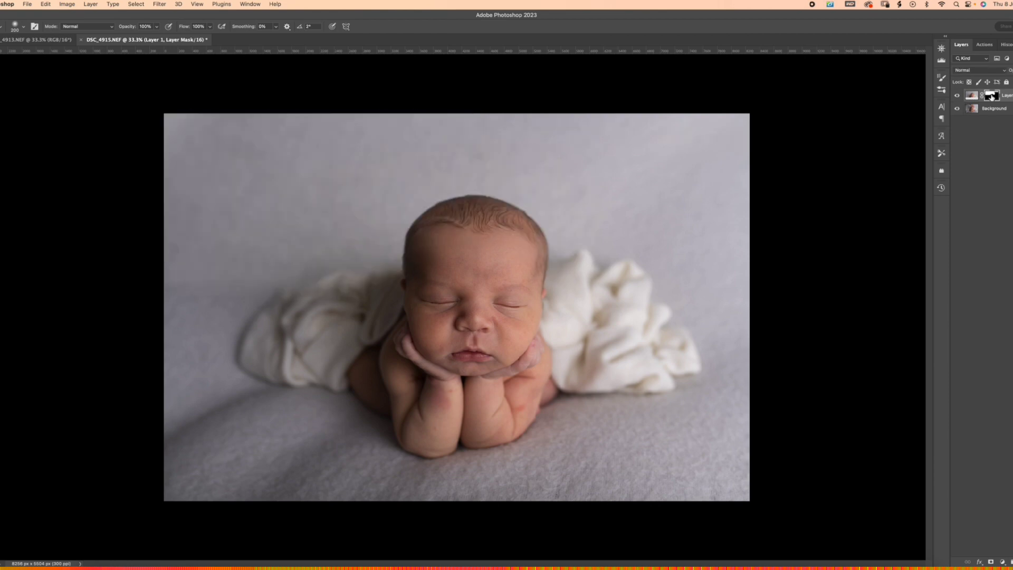
Set the mask brush to about 1000 px at 50% opacity.
key("]")
key("]")
key("]")
key("]")
key("]")
key("]")
key("]")
key("]")
key("]")
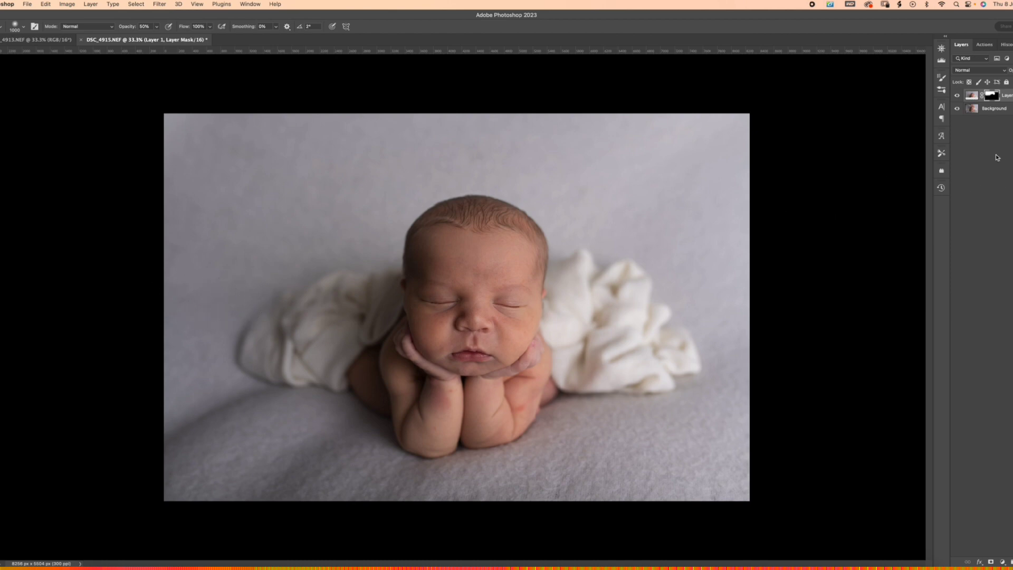
Check the composite with Layer 1 hidden and shown, and merge the layer into the Background.
left_click(957, 96)
left_click(957, 96)
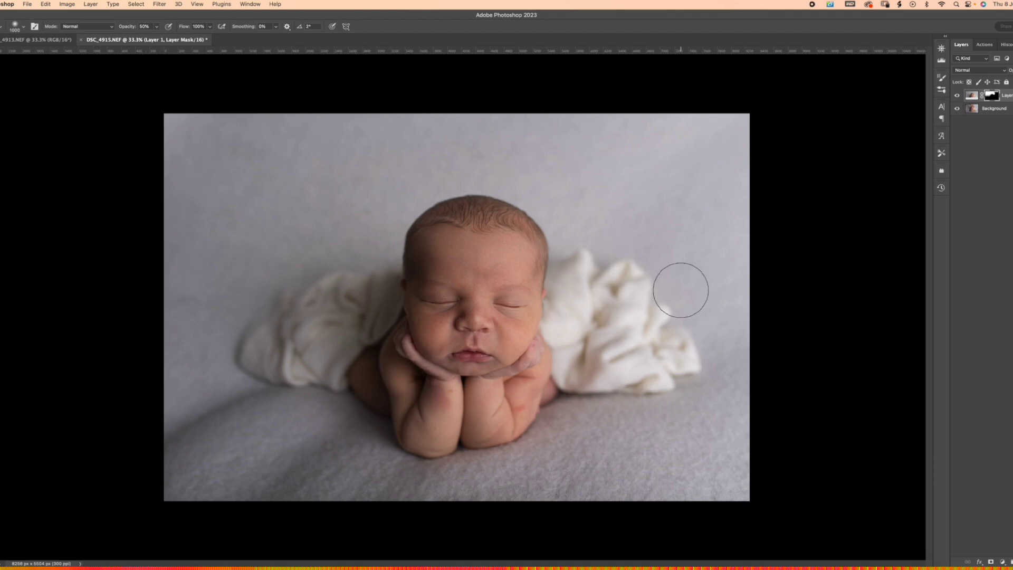
left_click(957, 96)
left_click(957, 97)
key("ctrl+e")
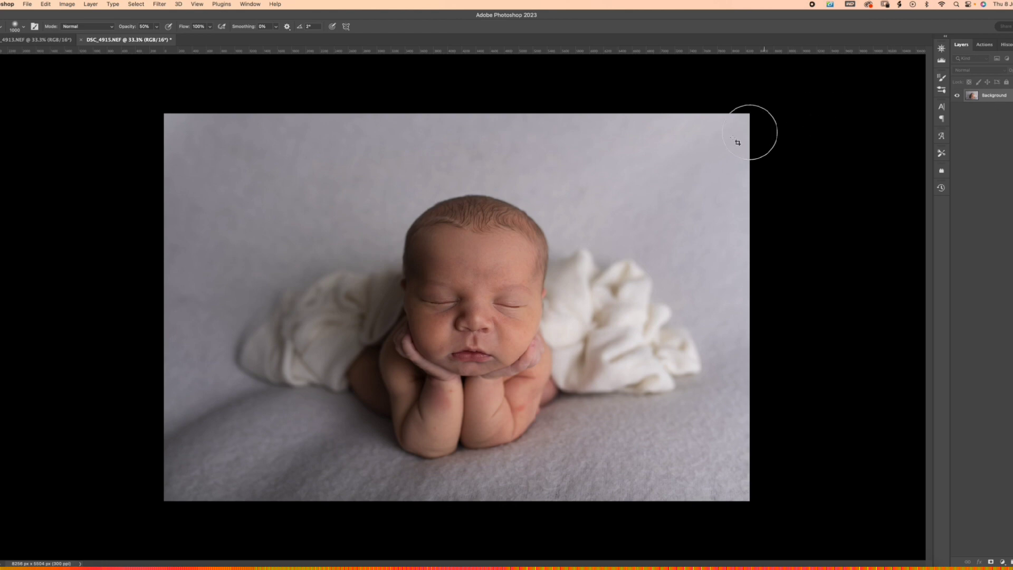
Crop the photo to a 7:5 landscape ratio, straightening it along the base of the white wrap and fine-tuning the rotation.
key("c")
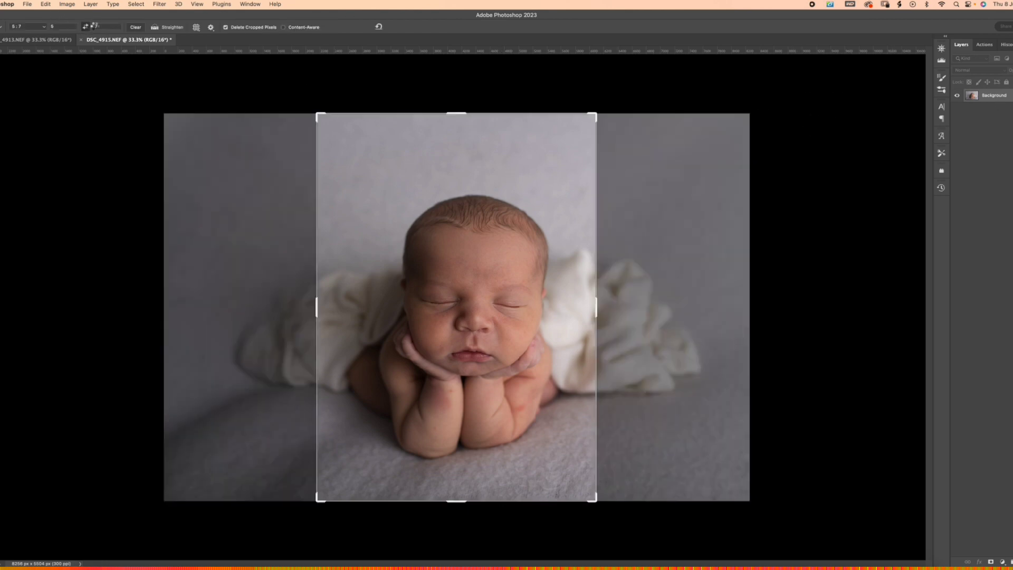
left_click(85, 26)
left_click(156, 29)
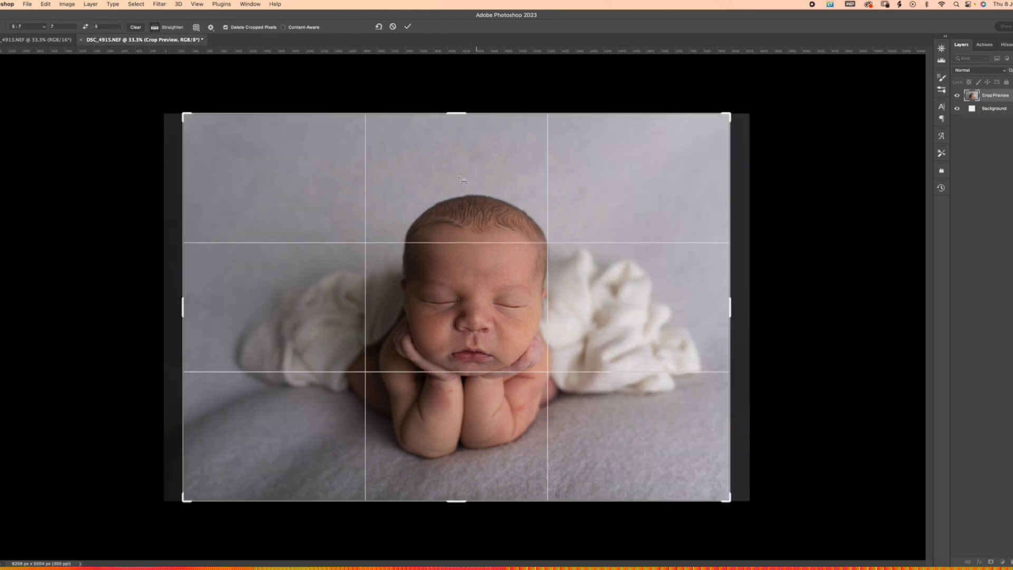
left_click(393, 26)
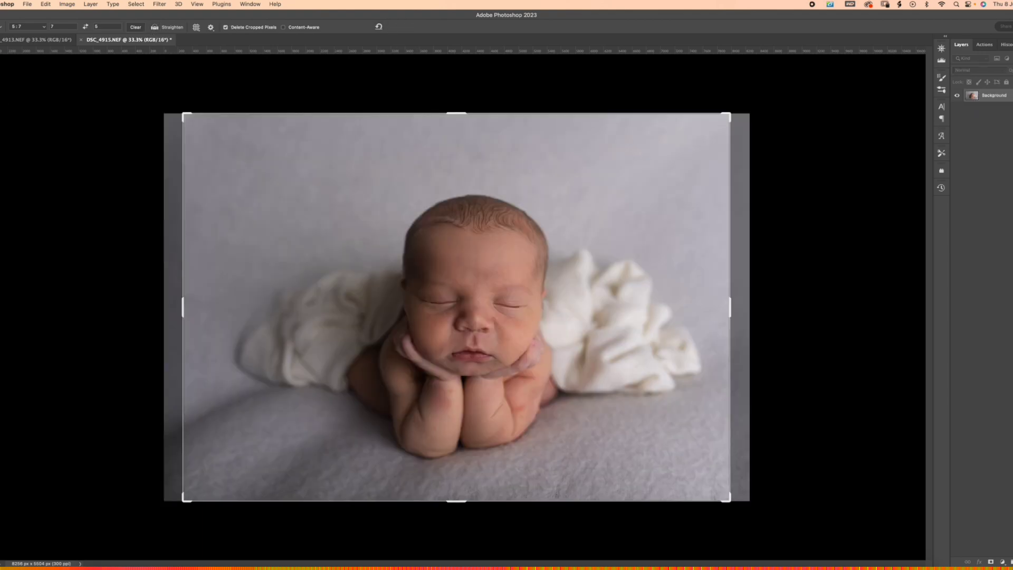
left_click(154, 28)
left_click_drag(248, 369, 592, 392)
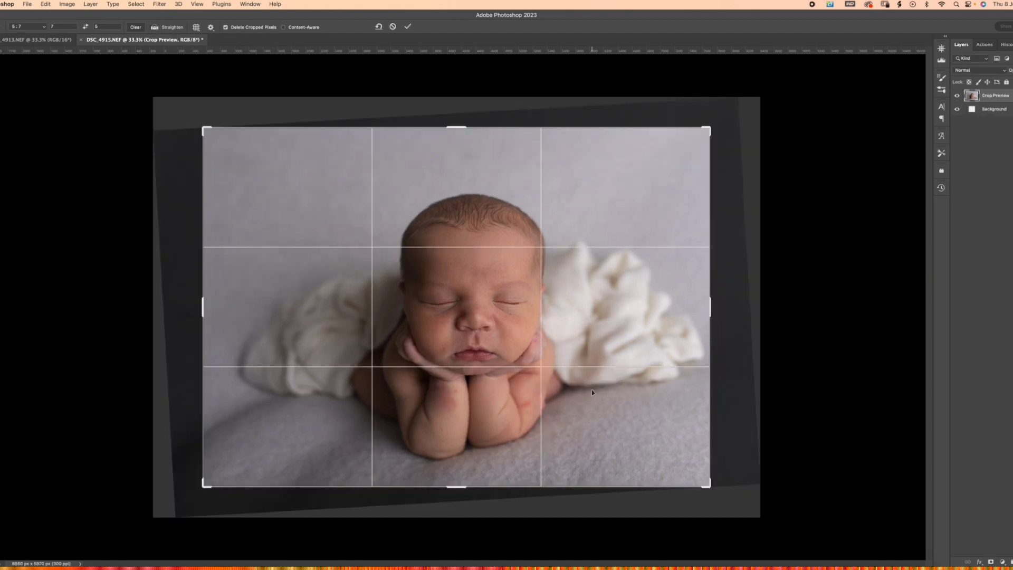
left_click_drag(723, 109, 727, 112)
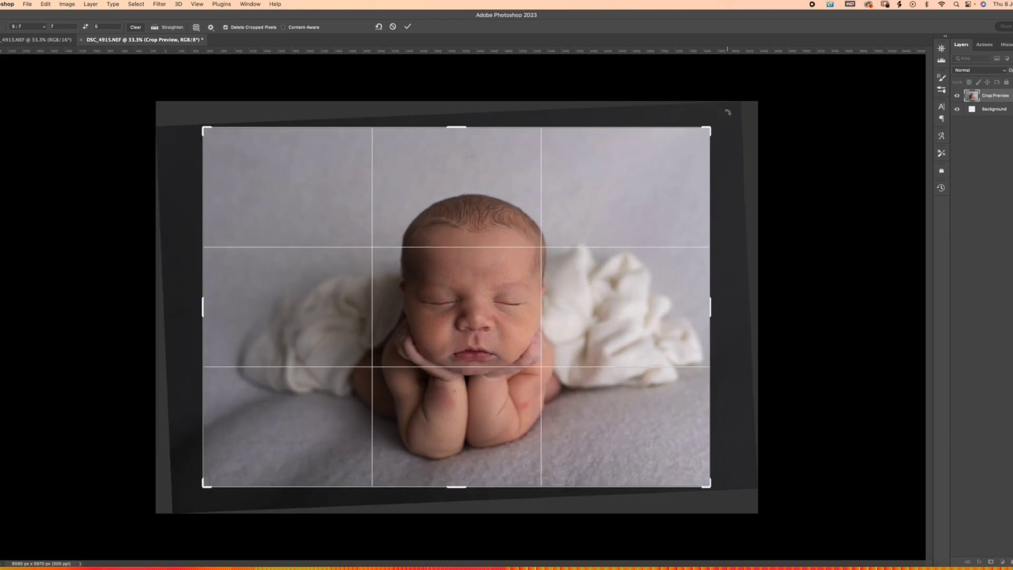
key("Return")
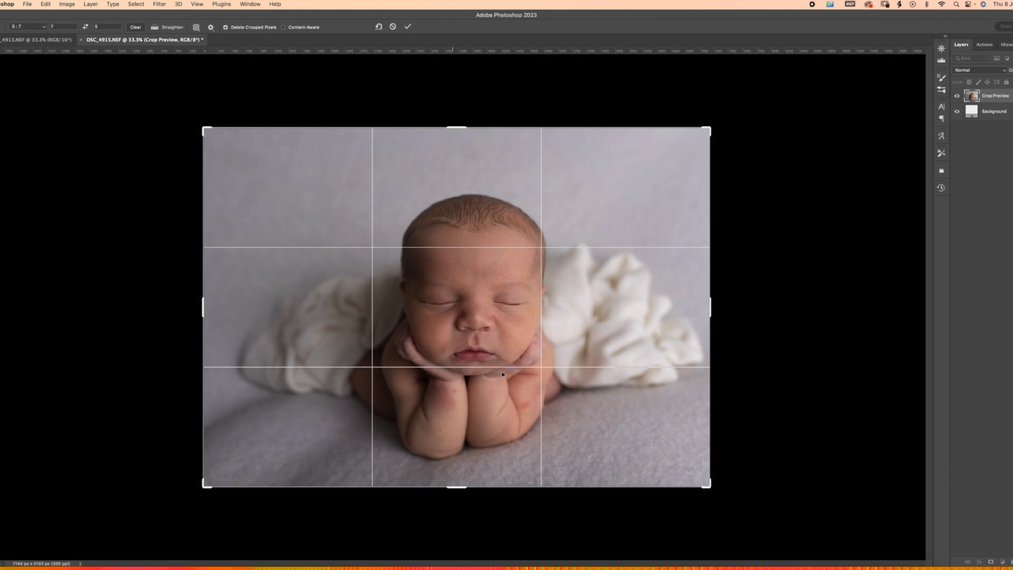
Crop again with the baby shifted toward the centre, using Content-Aware to fill the empty edges.
left_click_drag(611, 298, 597, 300)
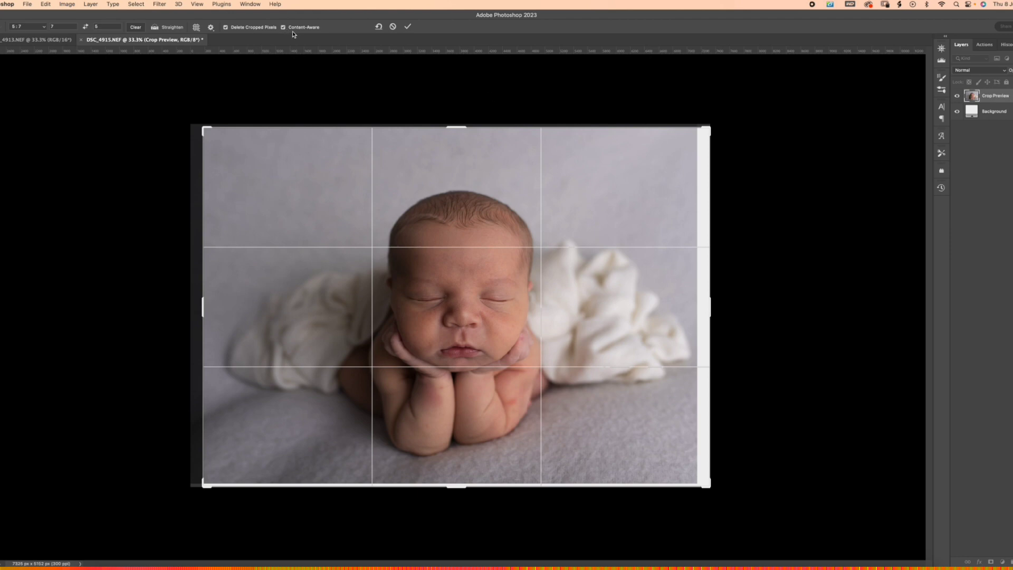
key("Return")
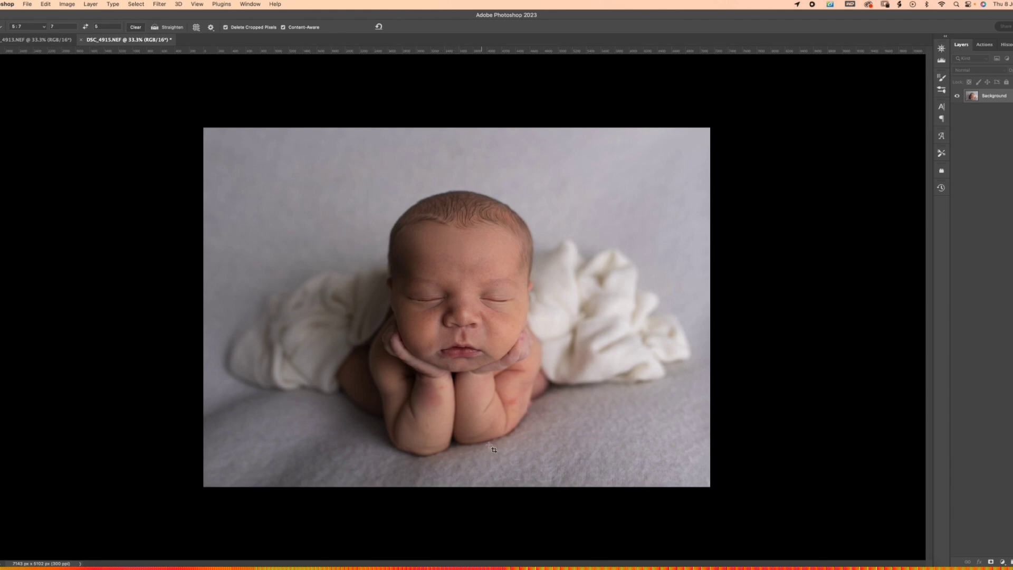
Open the Liquify filter, enlarge the brush and push the lower-hanging elbow upward to level it with the other one.
left_click(160, 3)
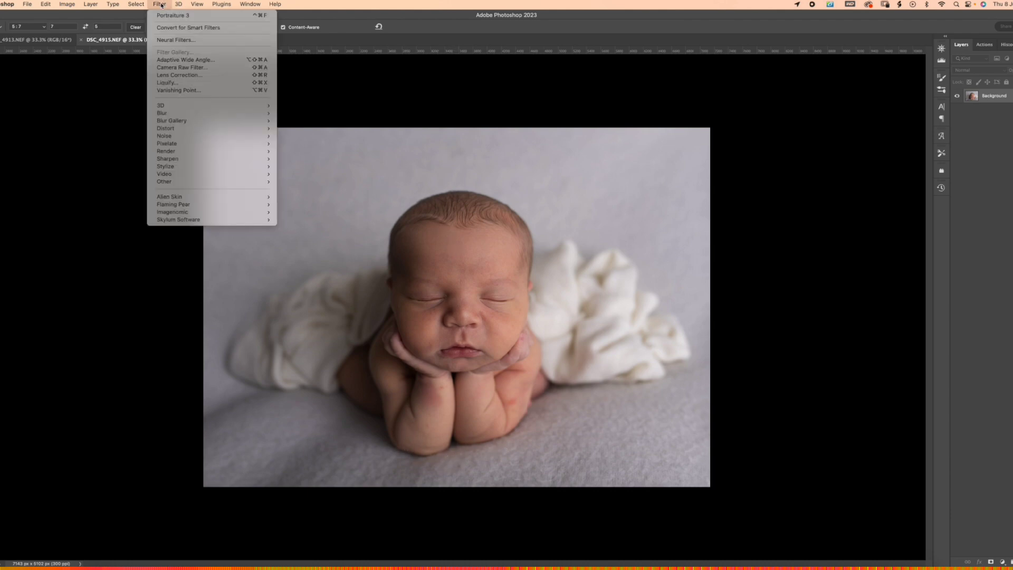
left_click(211, 84)
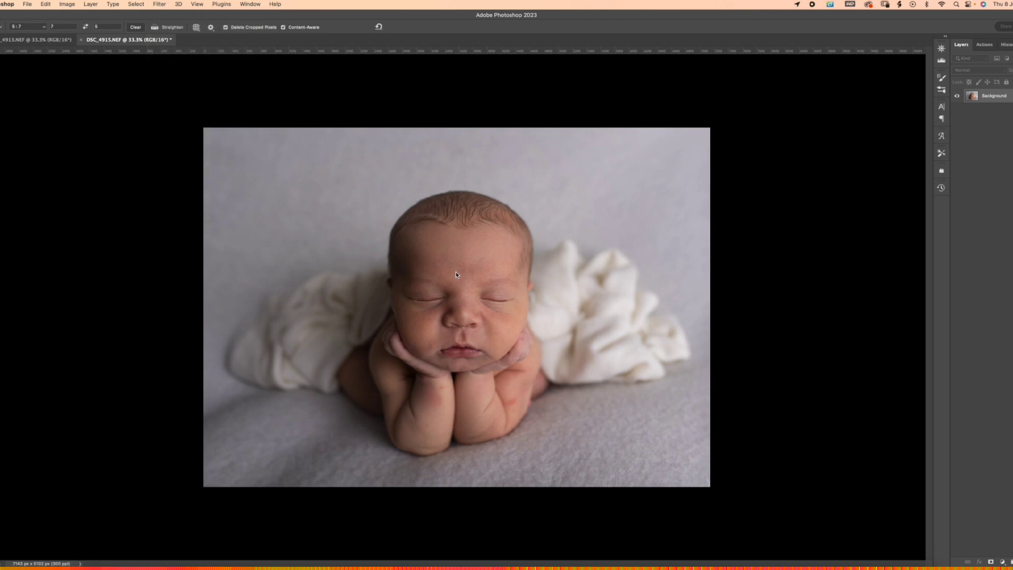
key("]")
key("]")
key("]")
key("]")
key("]")
key("]")
key("]")
key("]")
key("]")
key("]")
key("]")
key("]")
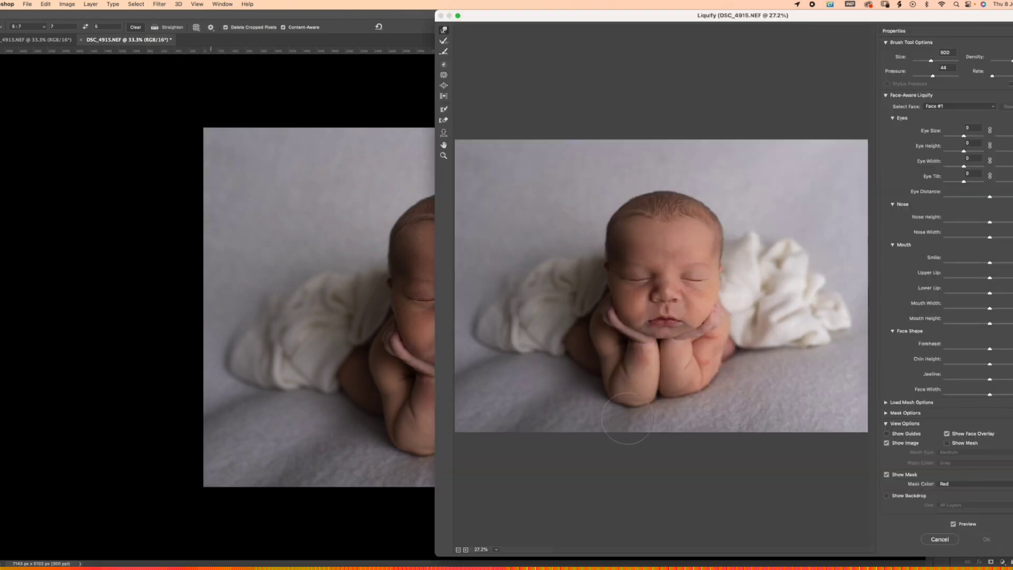
mouse_move(620, 430)
left_mouse_down()
mouse_move(599, 406)
mouse_move(632, 422)
mouse_move(633, 409)
mouse_move(590, 396)
mouse_move(627, 400)
left_mouse_up()
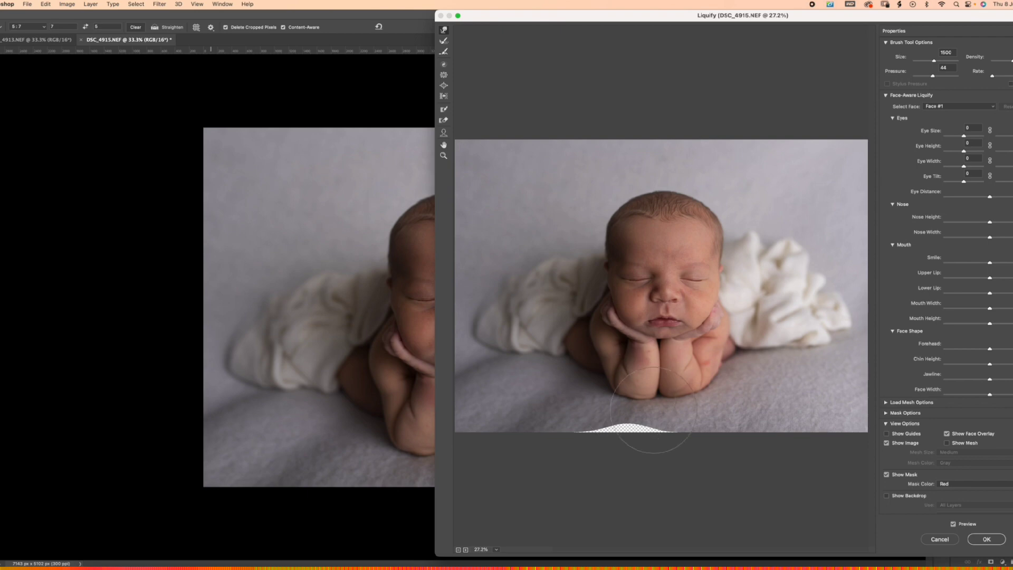
Adjust the Liquify brush size, push the blanket's bottom edge back down over the transparent gap and apply the filter.
key("bracketleft")
key("bracketleft")
key("bracketleft")
key("bracketleft")
key("bracketleft")
key("bracketleft")
key("bracketleft")
key("bracketleft")
key("bracketleft")
key("bracketright")
key("bracketright")
key("bracketright")
key("bracketright")
key("bracketright")
key("bracketright")
key("bracketright")
key("bracketright")
mouse_move(632, 436)
left_mouse_down()
mouse_move(670, 447)
mouse_move(646, 434)
mouse_move(636, 450)
mouse_move(631, 434)
mouse_move(622, 448)
mouse_move(613, 432)
mouse_move(592, 452)
mouse_move(607, 435)
mouse_move(656, 448)
left_mouse_up()
key("Return")
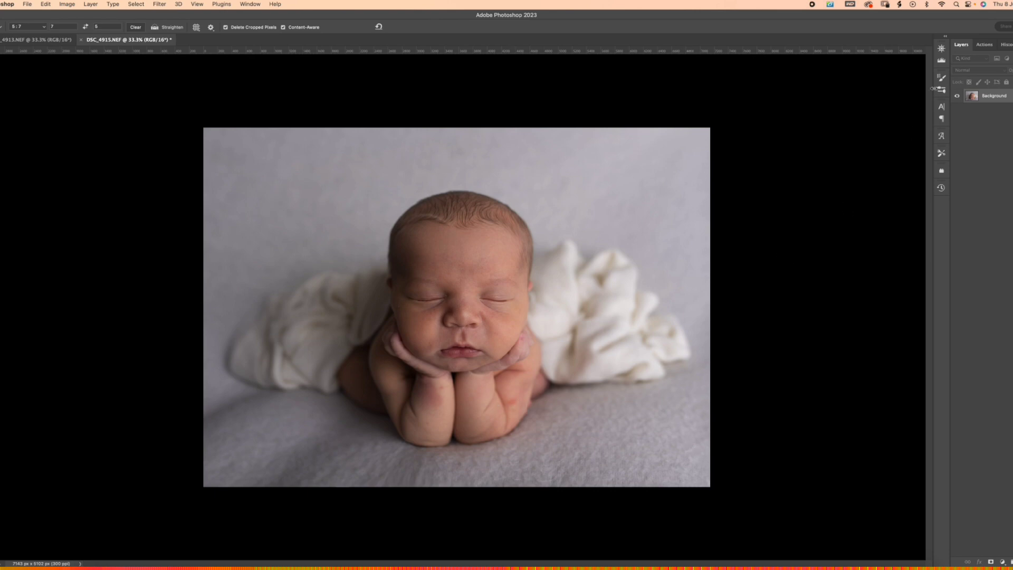
Run the Red Remover action and paint its Hue/Saturation mask over the baby's face and arms.
left_click(985, 47)
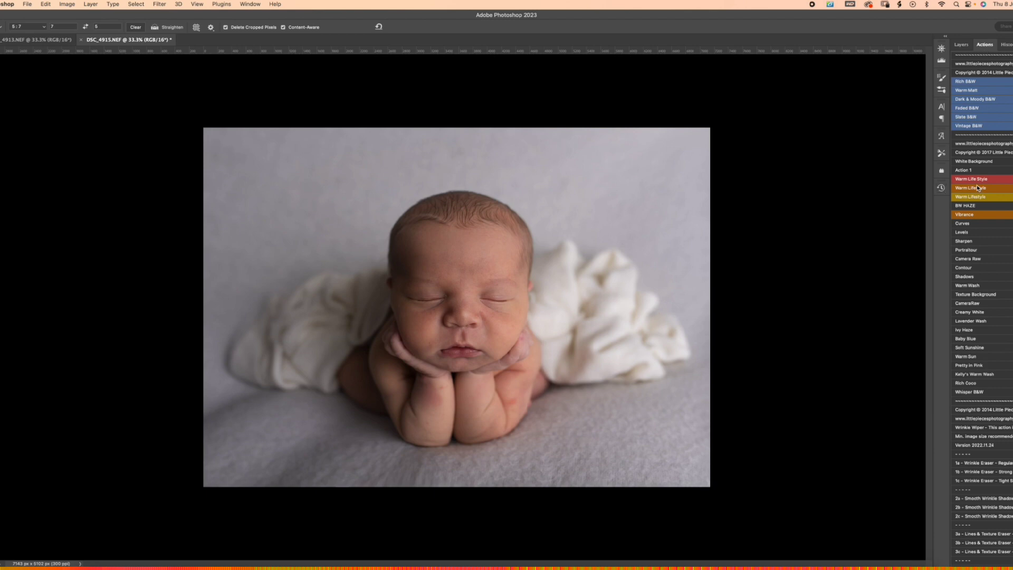
scroll(976, 185, "down", 10)
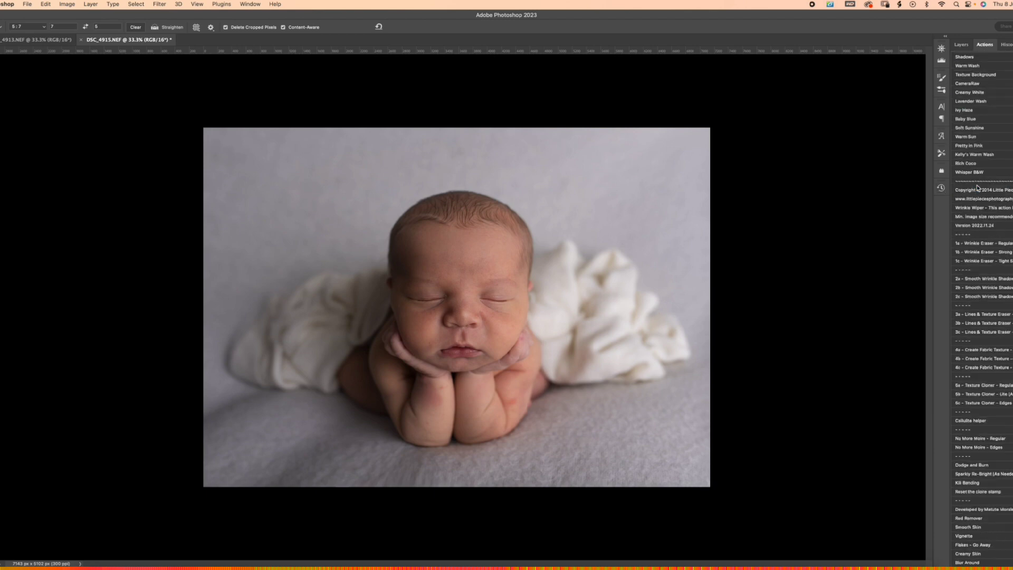
left_click(978, 518)
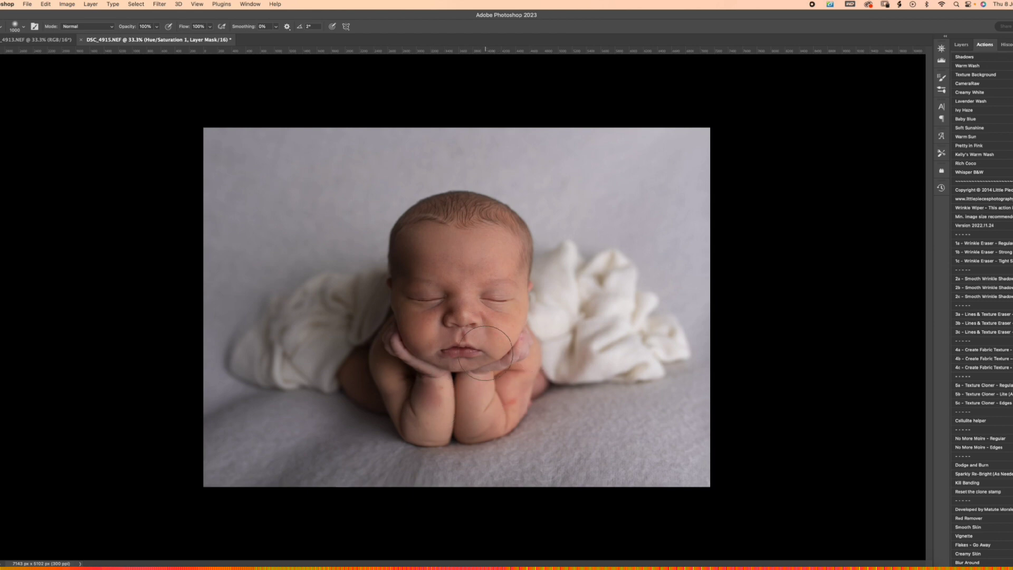
left_click(961, 44)
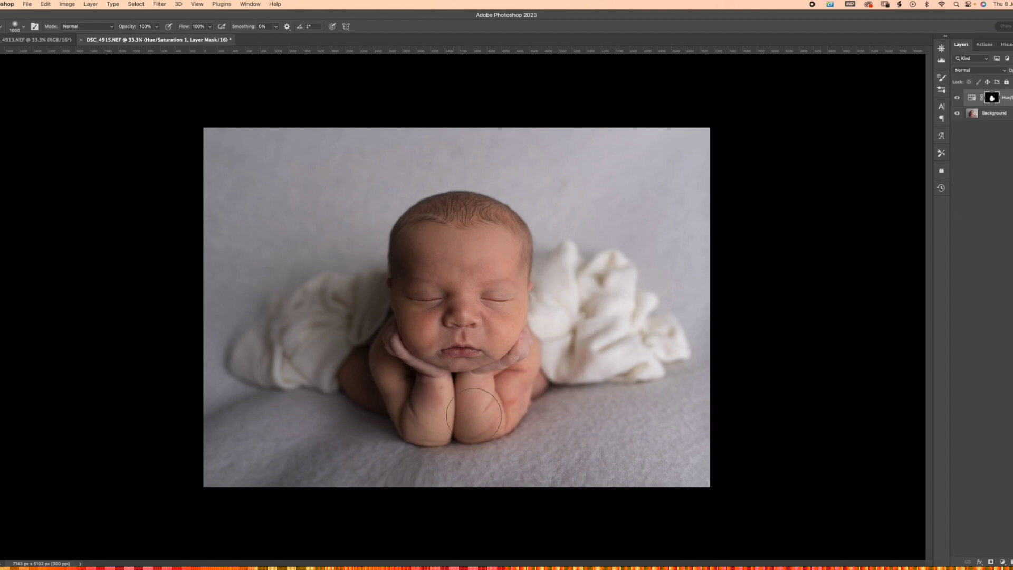
key("e")
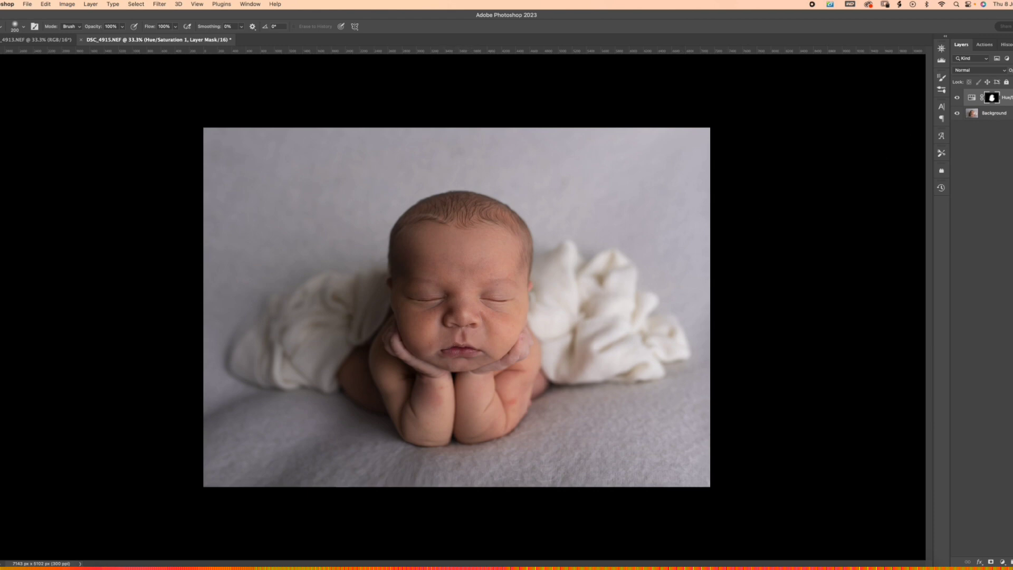
Compare the photo with the Hue/Saturation layer hidden and shown, and merge it into the Background.
left_click(957, 98)
left_click(959, 100)
left_click(958, 99)
left_click(958, 99)
left_click(958, 100)
left_click(958, 99)
left_click(997, 112, "shift")
key("super+e")
left_click(985, 45)
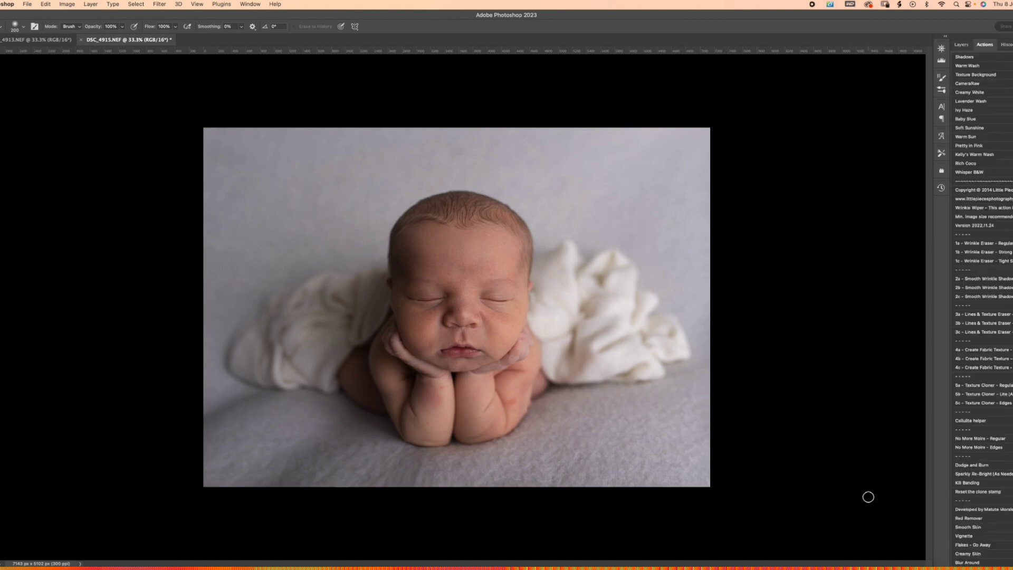
Outline the large red patch on the image-left forearm, fill it with Content-Aware at 100% opacity and deselect.
key("super+plus")
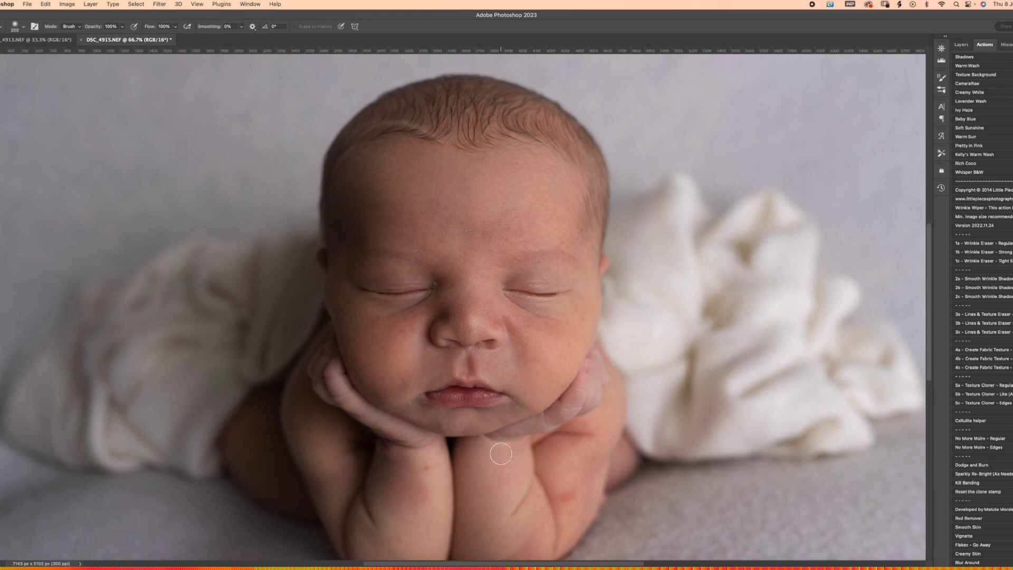
scroll(501, 454, "down", 5)
key("j")
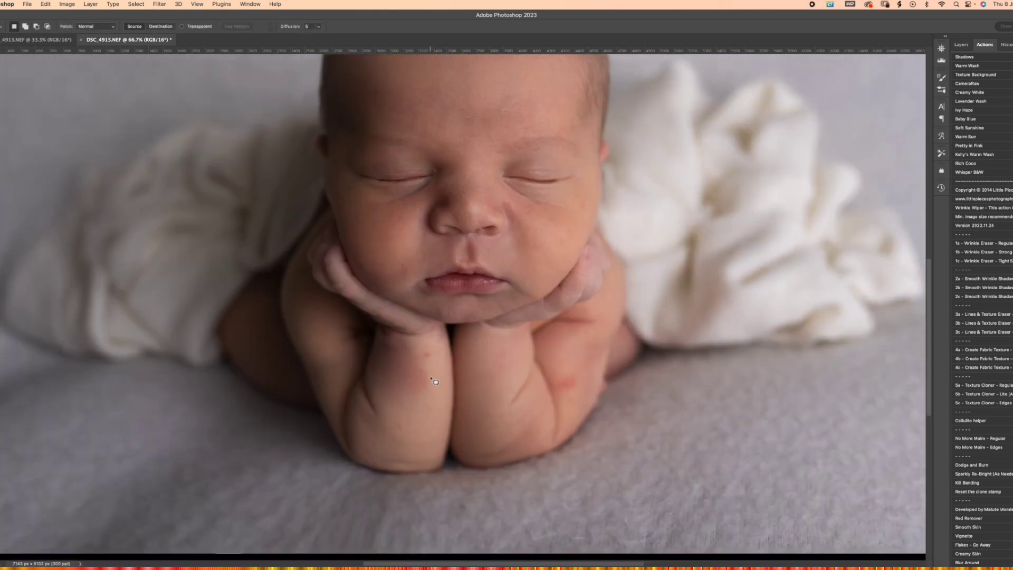
mouse_move(431, 376)
left_mouse_down()
mouse_move(412, 349)
mouse_move(394, 349)
mouse_move(383, 367)
mouse_move(393, 393)
mouse_move(436, 391)
left_mouse_up()
key("shift+BackSpace")
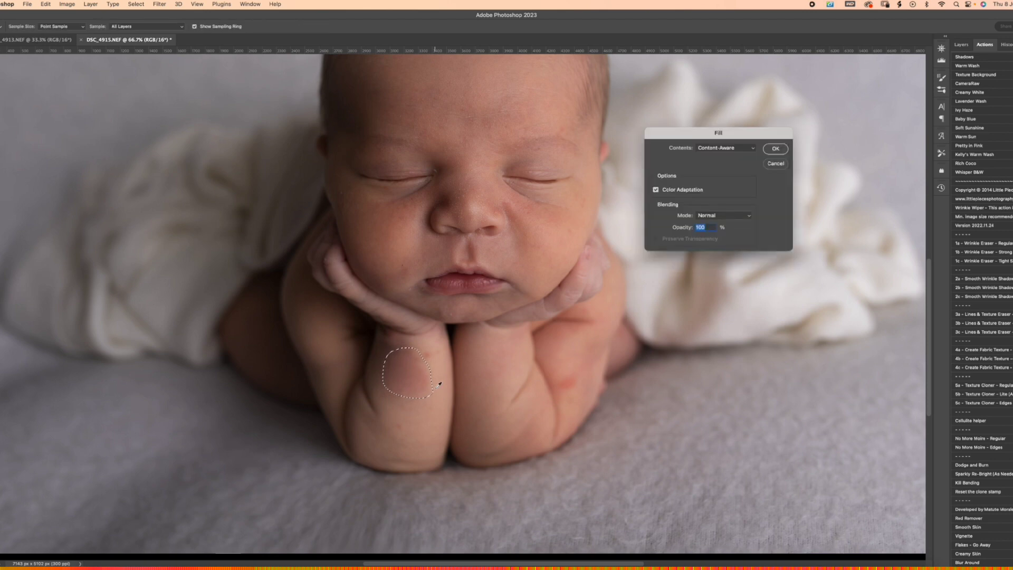
left_click_drag(691, 172, 533, 186)
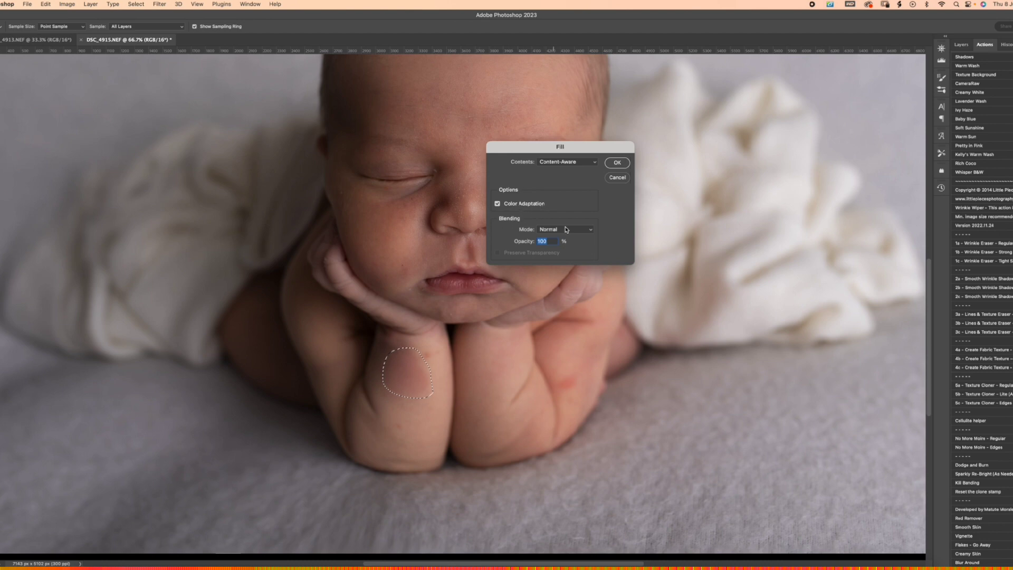
left_click(617, 163)
key("j")
key("ctrl+d")
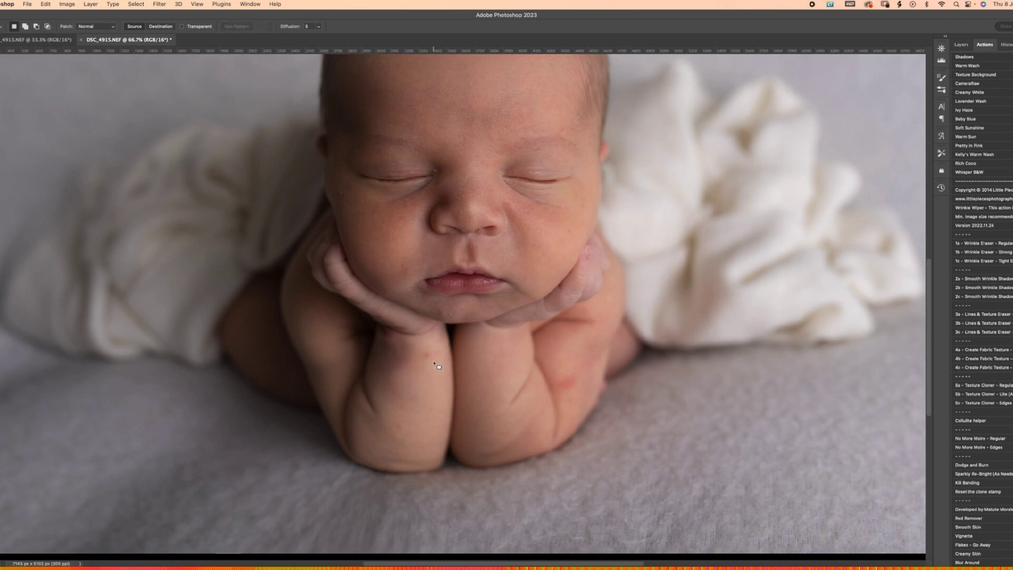
Fill a remaining mark on the same forearm with Content-Aware and patch the small red spot near the wrist.
mouse_move(409, 358)
left_mouse_down()
mouse_move(386, 372)
mouse_move(385, 393)
mouse_move(397, 406)
mouse_move(426, 391)
mouse_move(430, 427)
left_mouse_up()
key("shift+BackSpace")
key("Return")
key("super+d")
mouse_move(434, 350)
left_mouse_down()
mouse_move(424, 351)
mouse_move(433, 368)
mouse_move(402, 361)
mouse_move(412, 356)
left_mouse_up()
key("super+d")
Patch the remaining small marks on the lower part of the image-left forearm with clean skin.
right_click(1, 132)
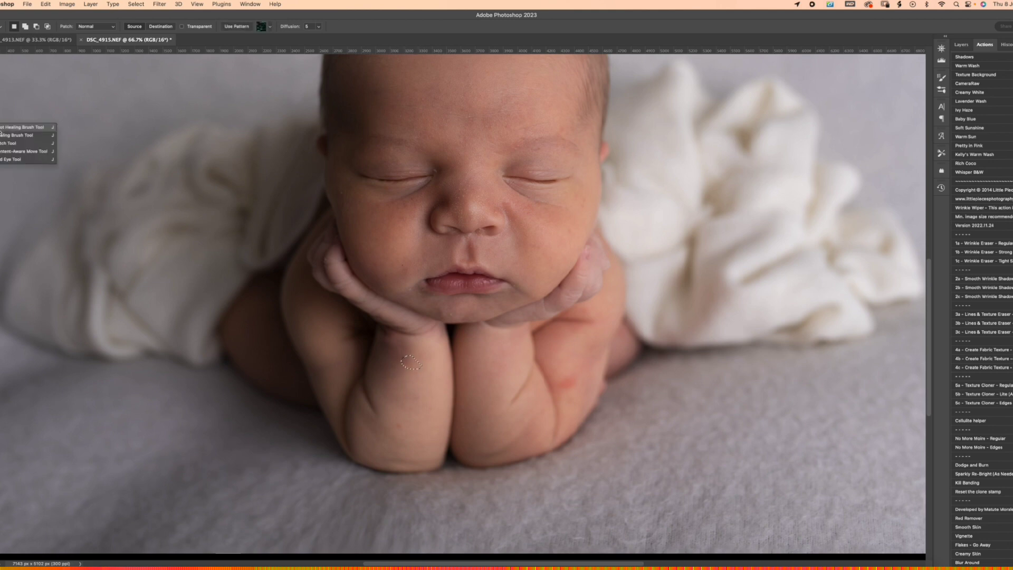
left_click(12, 146)
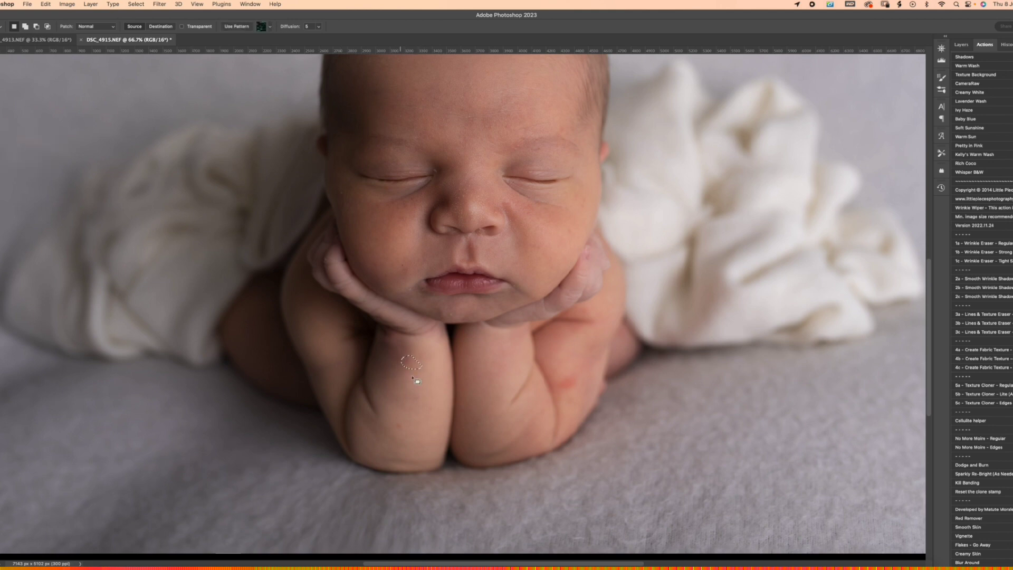
left_click(423, 391)
left_click_drag(420, 407, 424, 409)
mouse_move(423, 410)
left_mouse_down()
mouse_move(422, 400)
mouse_move(405, 411)
mouse_move(416, 407)
left_mouse_up()
left_click(414, 410)
mouse_move(416, 409)
left_mouse_down()
mouse_move(415, 393)
mouse_move(409, 429)
left_mouse_up()
left_click(408, 426)
mouse_move(406, 433)
left_mouse_down()
mouse_move(427, 409)
mouse_move(416, 415)
left_mouse_up()
left_click(415, 413)
left_click(417, 415)
Patch the red mark on the image-right arm beside the elbow crease with clean skin.
mouse_move(580, 374)
left_mouse_down()
mouse_move(559, 385)
mouse_move(577, 384)
mouse_move(573, 350)
mouse_move(565, 404)
mouse_move(576, 394)
left_mouse_up()
left_click(574, 350)
left_click_drag(574, 398, 575, 380)
left_click(574, 377)
Set the Patch tool to add to the selection and outline the blemishes across the face, from chin to forehead.
scroll(563, 353, "up", 5)
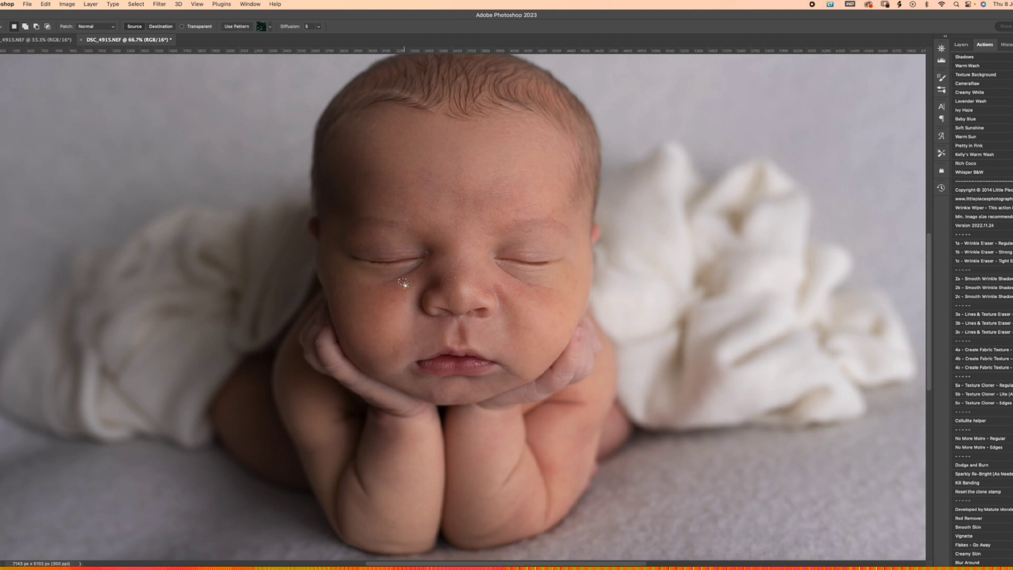
left_click(25, 27)
left_click_drag(338, 267, 338, 267)
mouse_move(426, 252)
left_mouse_down()
mouse_move(441, 258)
mouse_move(426, 252)
left_mouse_up()
mouse_move(463, 197)
left_mouse_down()
mouse_move(454, 199)
mouse_move(463, 197)
left_mouse_up()
mouse_move(524, 227)
left_mouse_down()
mouse_move(537, 232)
mouse_move(524, 227)
mouse_move(548, 214)
left_mouse_up()
left_click_drag(577, 284, 580, 288)
left_click_drag(518, 297, 536, 333)
mouse_move(464, 278)
left_mouse_down()
mouse_move(458, 271)
mouse_move(464, 278)
left_mouse_up()
mouse_move(466, 324)
left_mouse_down()
mouse_move(459, 330)
mouse_move(471, 327)
left_mouse_up()
mouse_move(400, 346)
left_mouse_down()
mouse_move(404, 375)
mouse_move(426, 376)
mouse_move(414, 374)
mouse_move(436, 400)
left_mouse_up()
left_click_drag(481, 376, 503, 369)
mouse_move(380, 270)
left_mouse_down()
mouse_move(375, 276)
mouse_move(396, 304)
mouse_move(389, 290)
mouse_move(406, 287)
left_mouse_up()
left_click_drag(399, 193, 423, 207)
left_click_drag(412, 178, 413, 178)
mouse_move(505, 129)
left_mouse_down()
mouse_move(511, 139)
mouse_move(504, 130)
left_mouse_up()
Fill the selected facial blemishes with Content-Aware at 100% opacity and deselect.
key("shift+BackSpace")
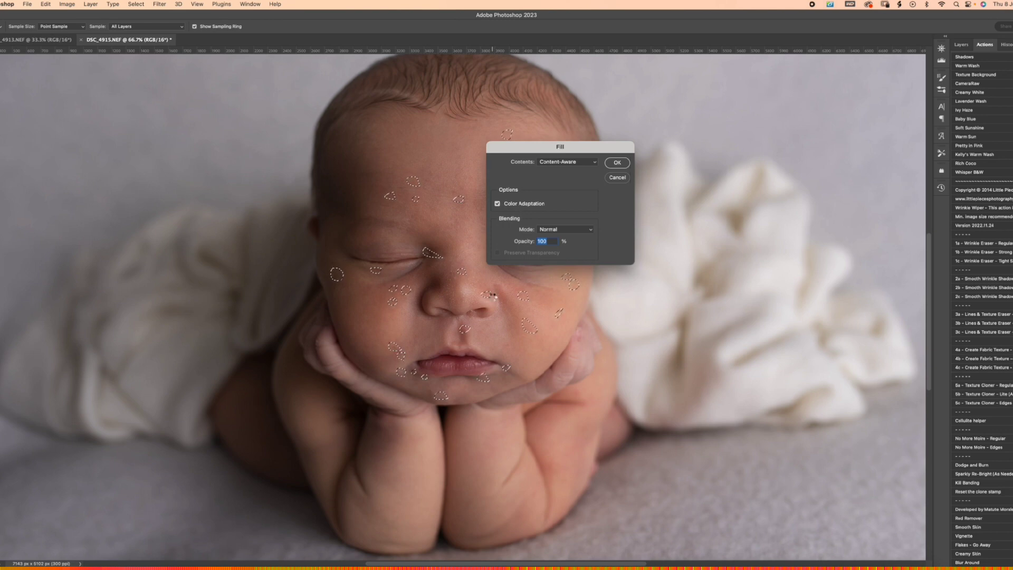
key("Return")
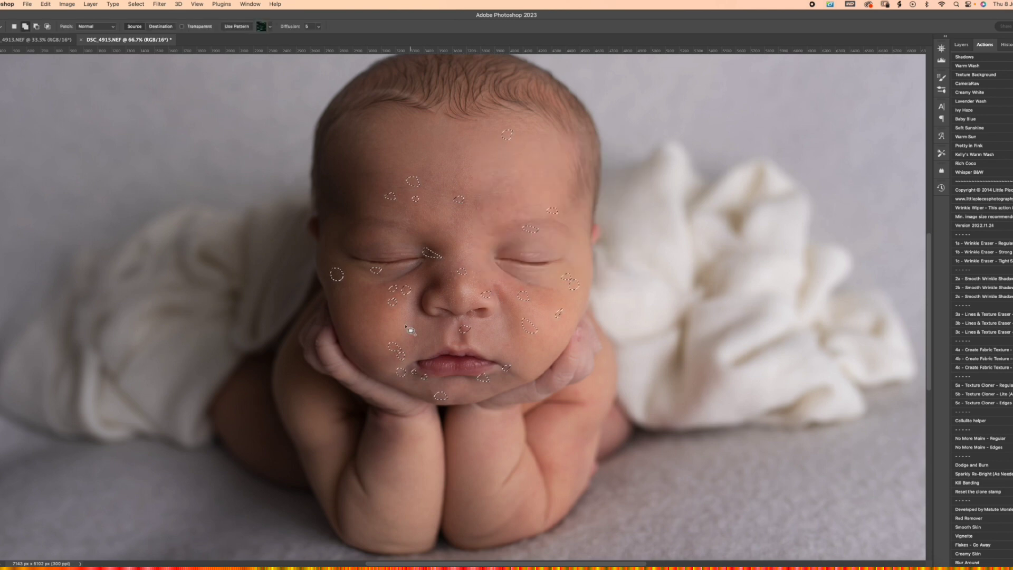
key("m")
key("ctrl+d")
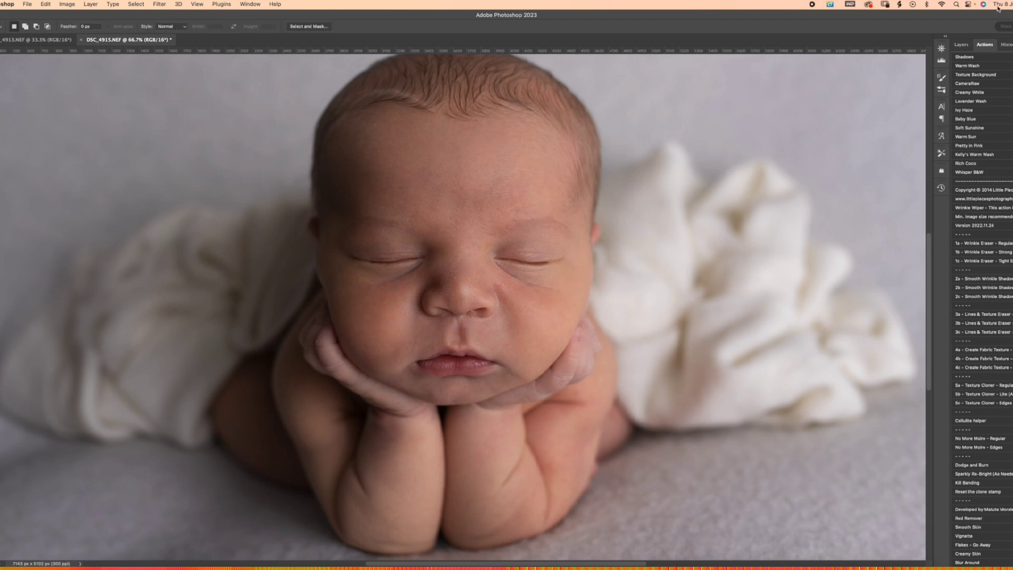
Compare the face before and after the blemish fill in the history, and restore the latest state.
left_click(1005, 44)
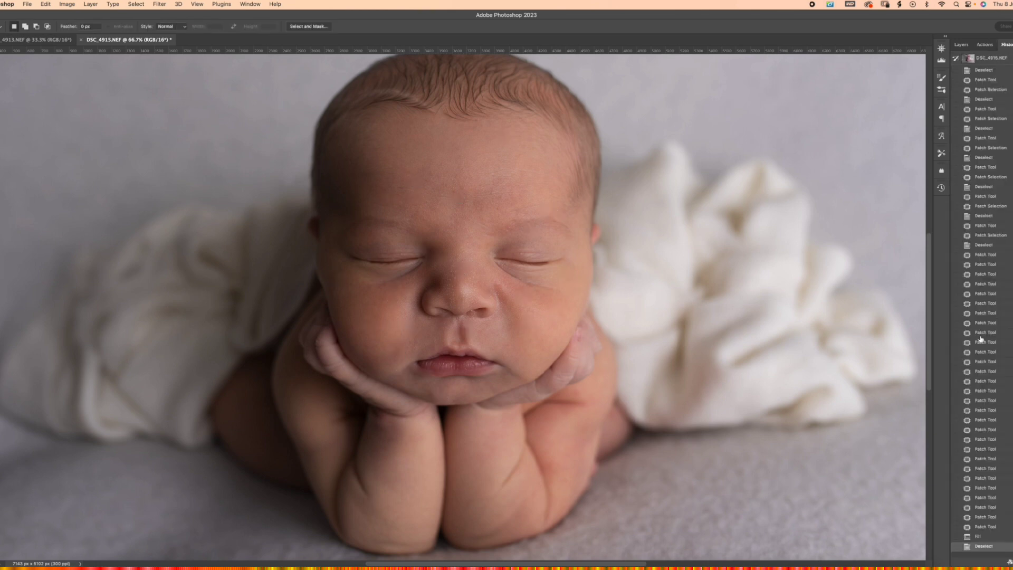
left_click(988, 536)
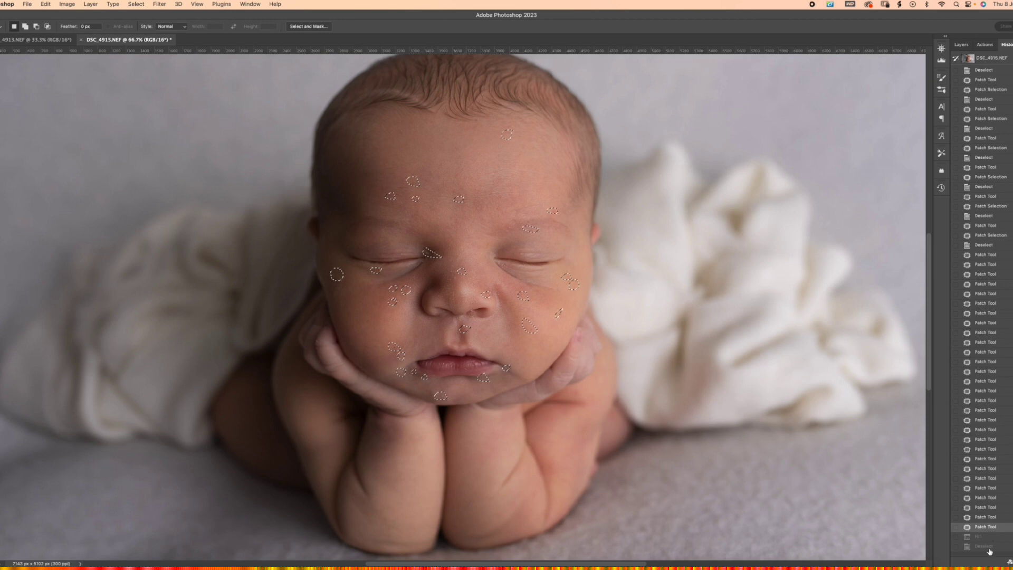
left_click(989, 550)
left_click(992, 245)
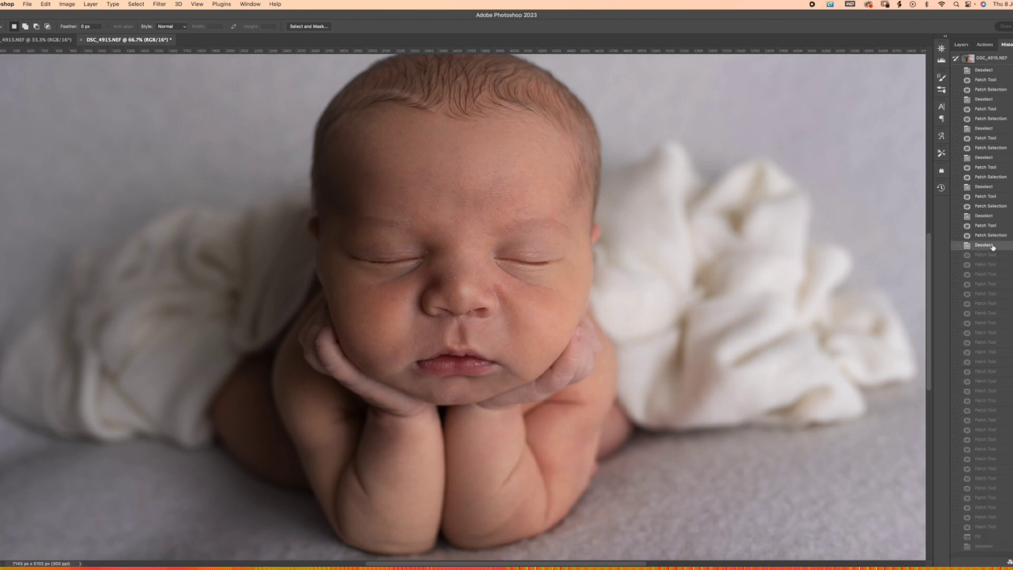
left_click(994, 547)
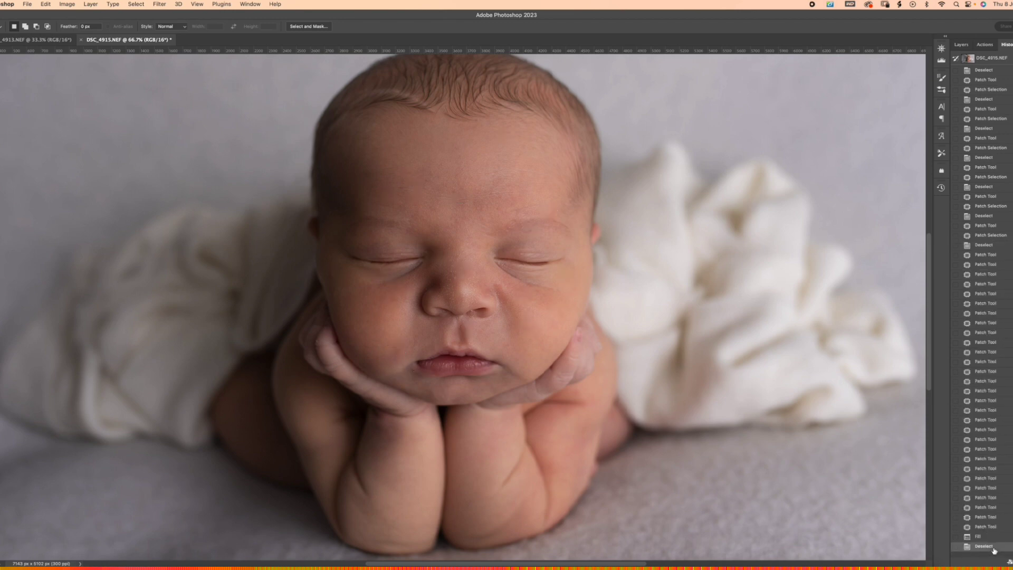
left_click(961, 44)
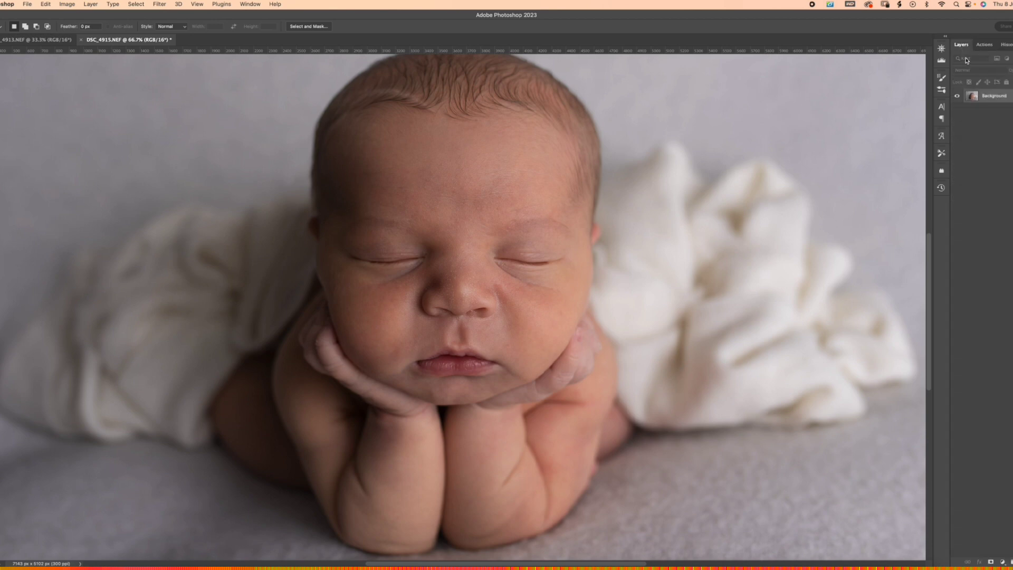
Run a skin-toning action that adds a masked Soft Light colour fill, and paint it in over the baby's face and arms.
left_click(985, 44)
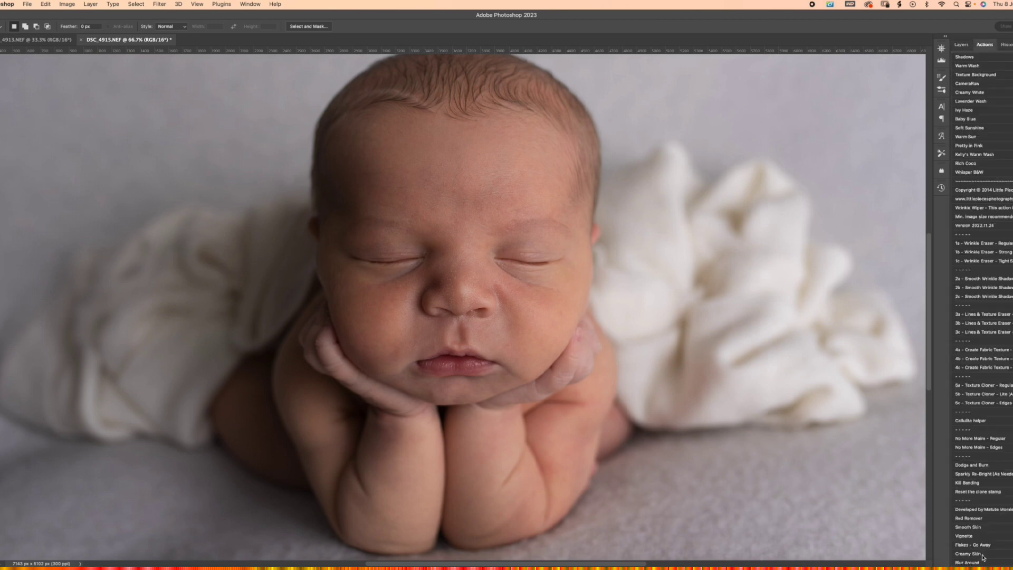
left_click(972, 155)
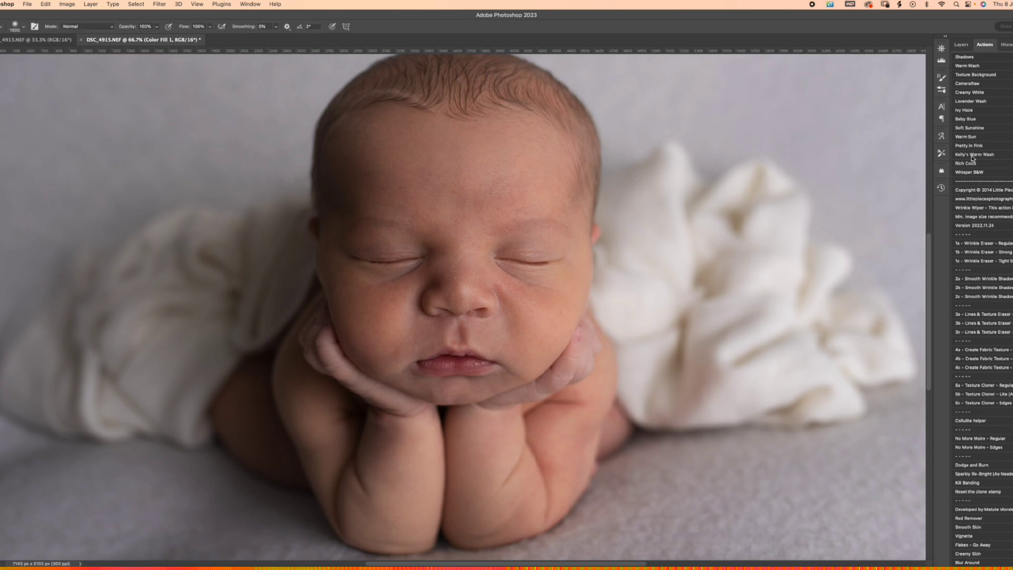
left_click(969, 47)
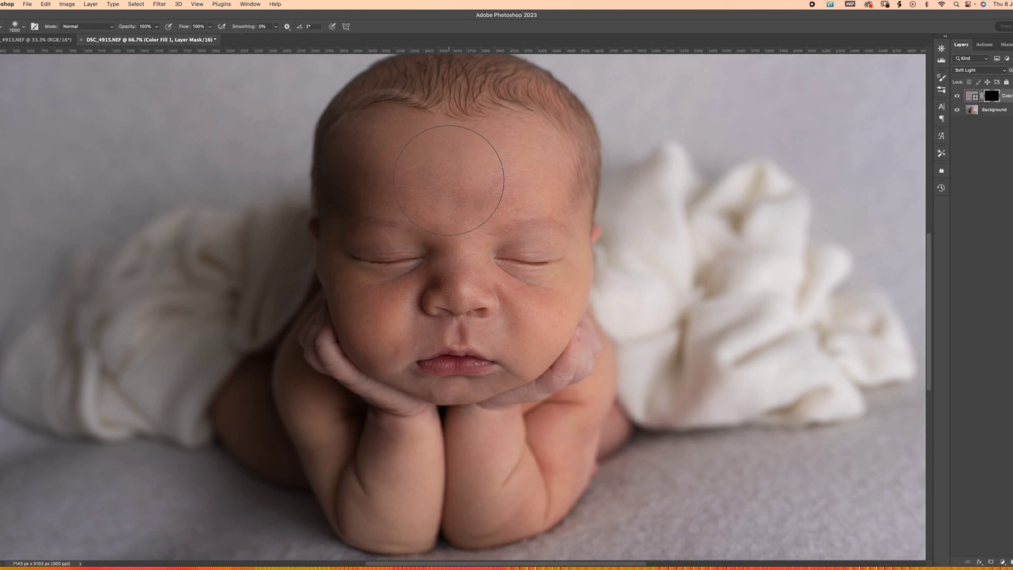
key("super+minus")
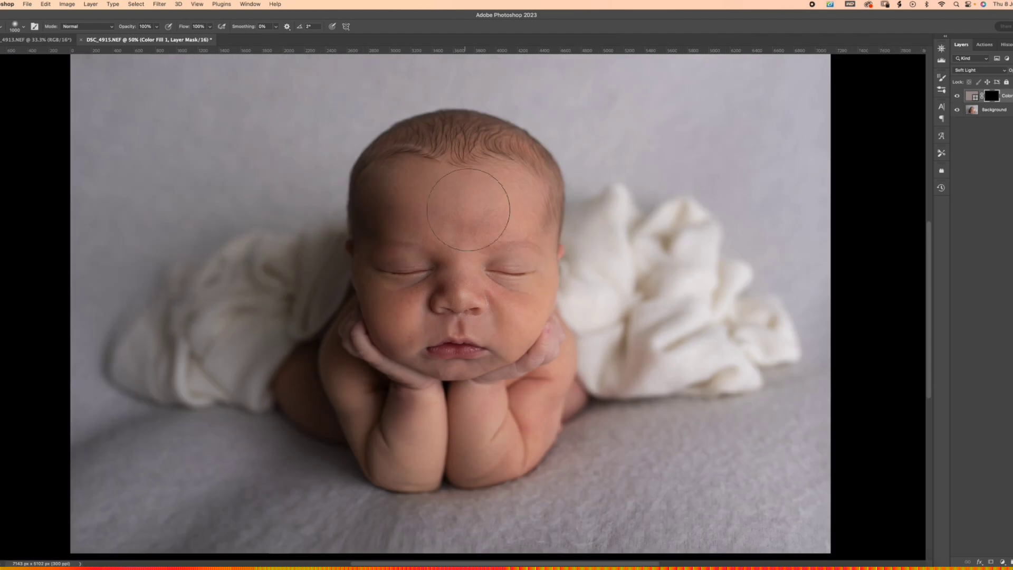
mouse_move(508, 213)
left_mouse_down()
mouse_move(391, 216)
mouse_move(420, 245)
mouse_move(527, 270)
mouse_move(404, 292)
mouse_move(507, 318)
mouse_move(416, 343)
mouse_move(523, 349)
mouse_move(531, 365)
mouse_move(503, 422)
mouse_move(419, 416)
mouse_move(361, 358)
mouse_move(355, 392)
mouse_move(386, 449)
mouse_move(337, 400)
mouse_move(316, 400)
mouse_move(312, 381)
mouse_move(493, 413)
left_mouse_up()
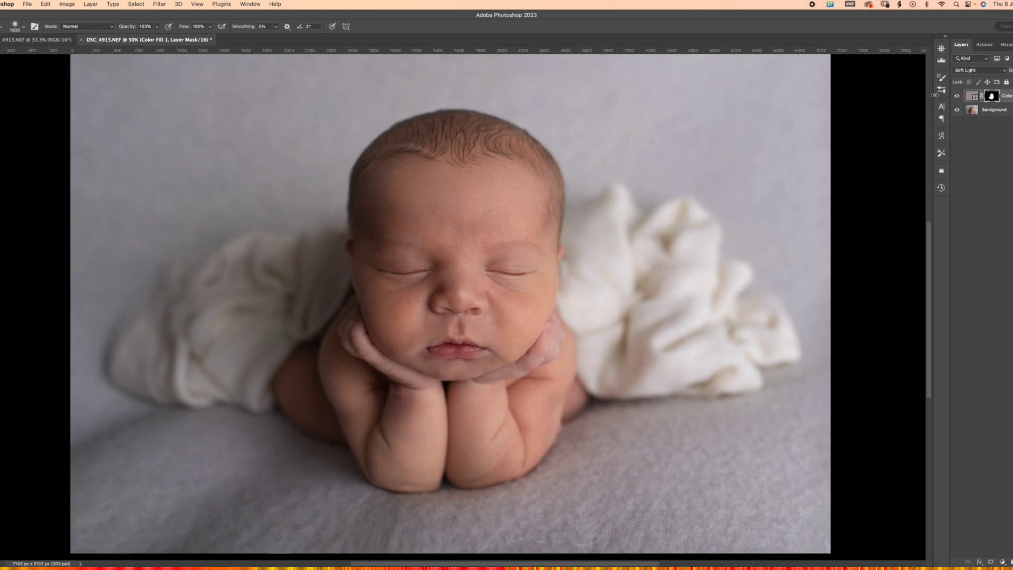
Compare the image with and without the colour fill layer, and flatten the image.
left_click(956, 98)
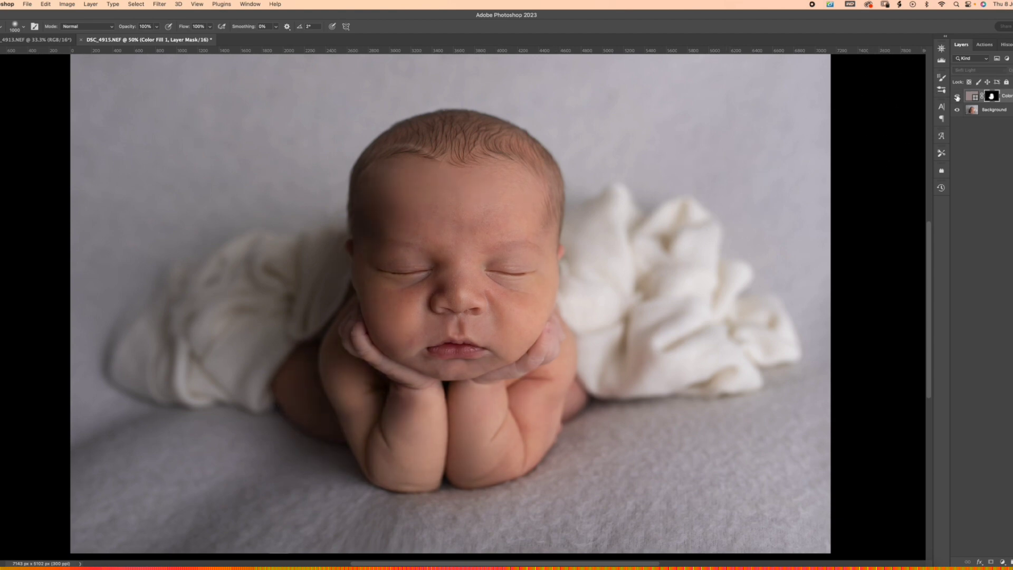
left_click(956, 97)
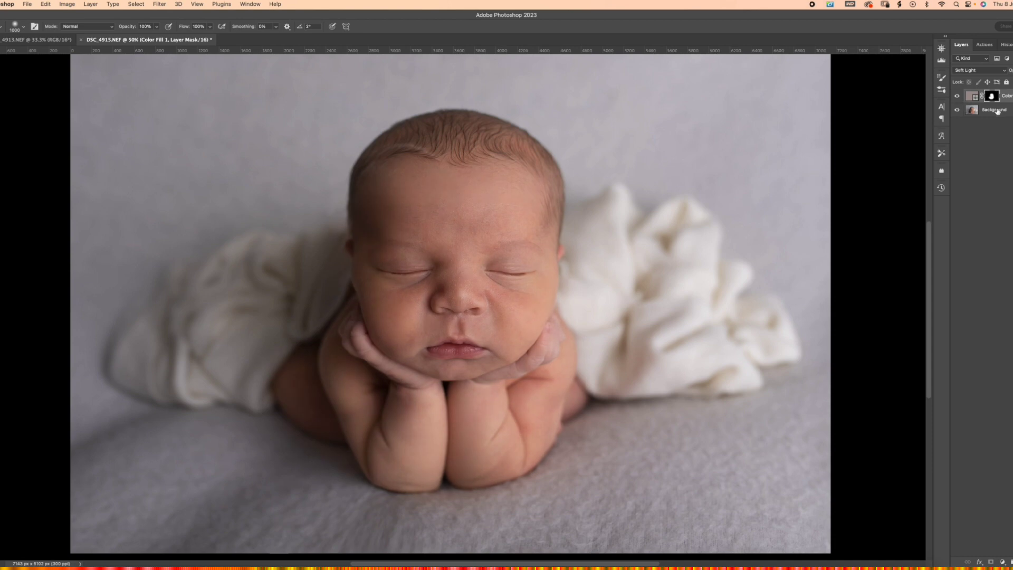
key("Delete")
Run a retouching action that adds a masked Normal layer, and brush it in over the forehead marks between the brows.
left_click(984, 45)
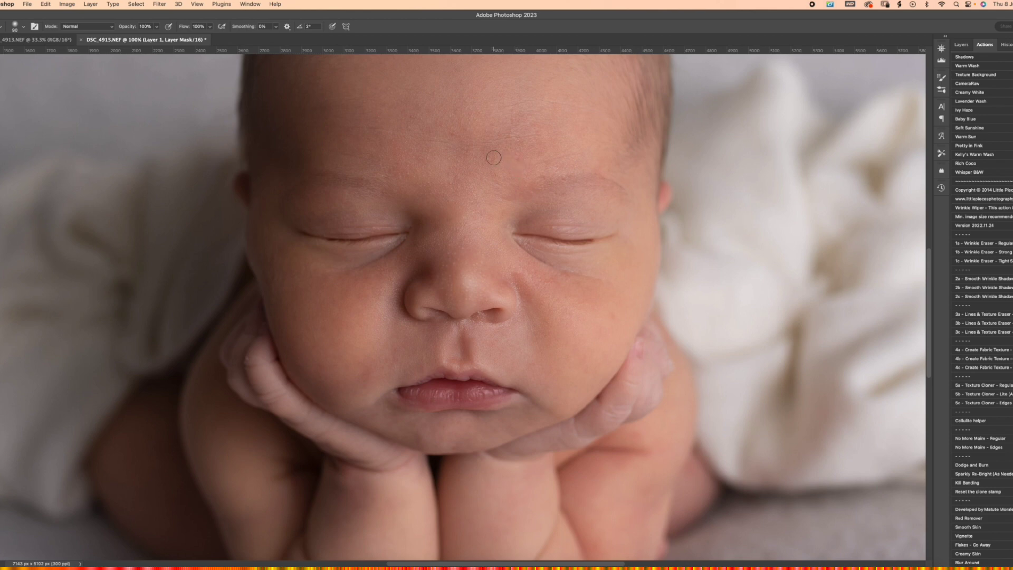
scroll(493, 173, "up", 3)
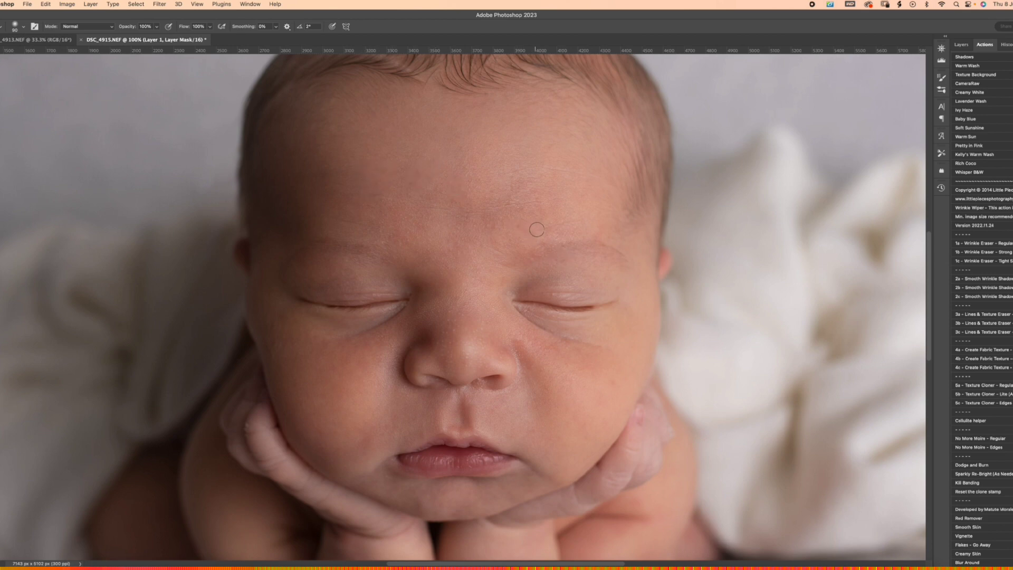
scroll(527, 215, "down", 1)
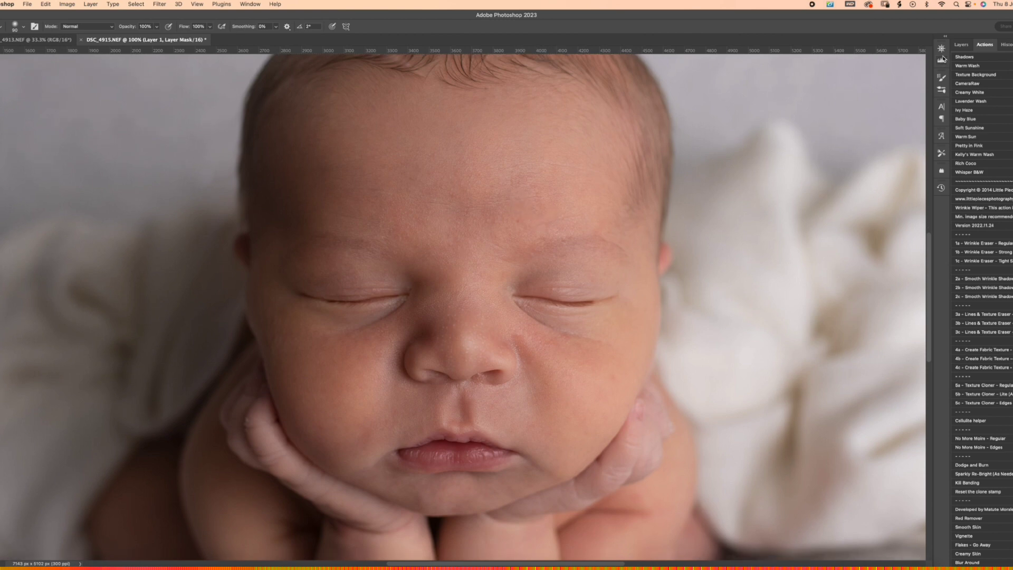
Compare the image with and without the masked forehead retouch layer, and flatten it into the background.
left_click(961, 44)
left_click(957, 96)
key("super+minus")
key("super+minus")
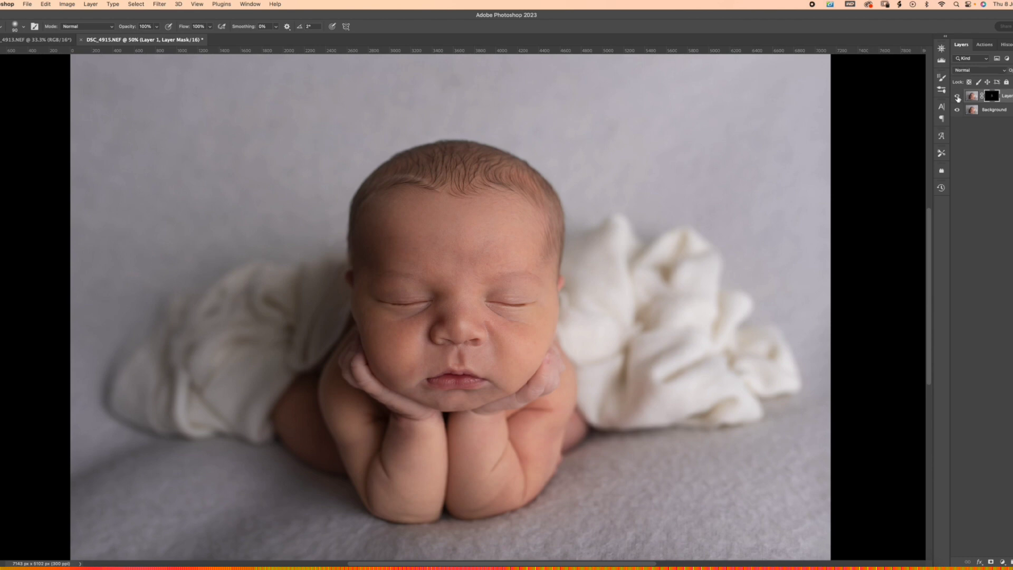
left_click(995, 110)
Run a skin-smoothing action that adds a Vivid Light layer with a black mask.
left_click(984, 45)
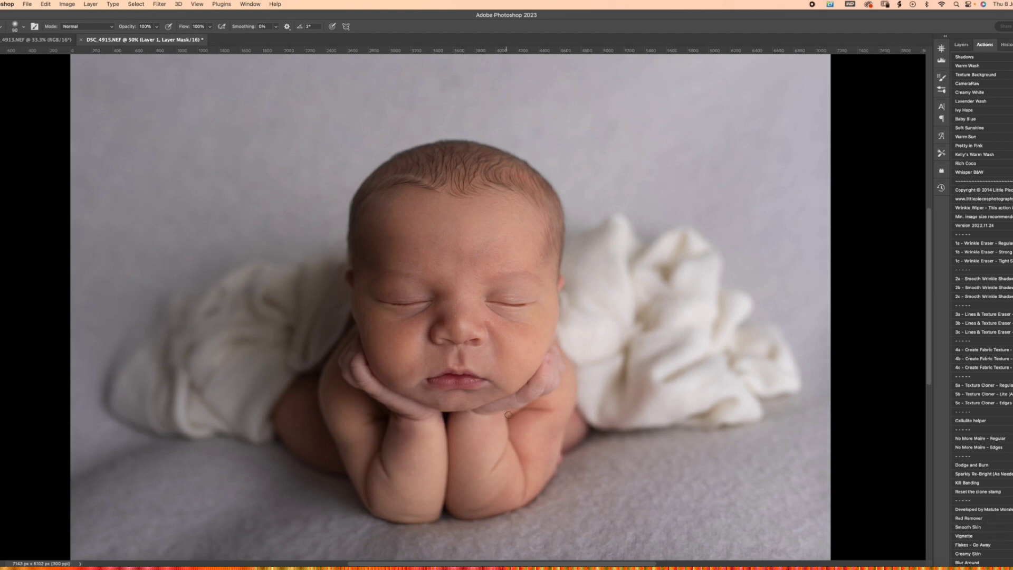
left_click(961, 45)
left_click(971, 96)
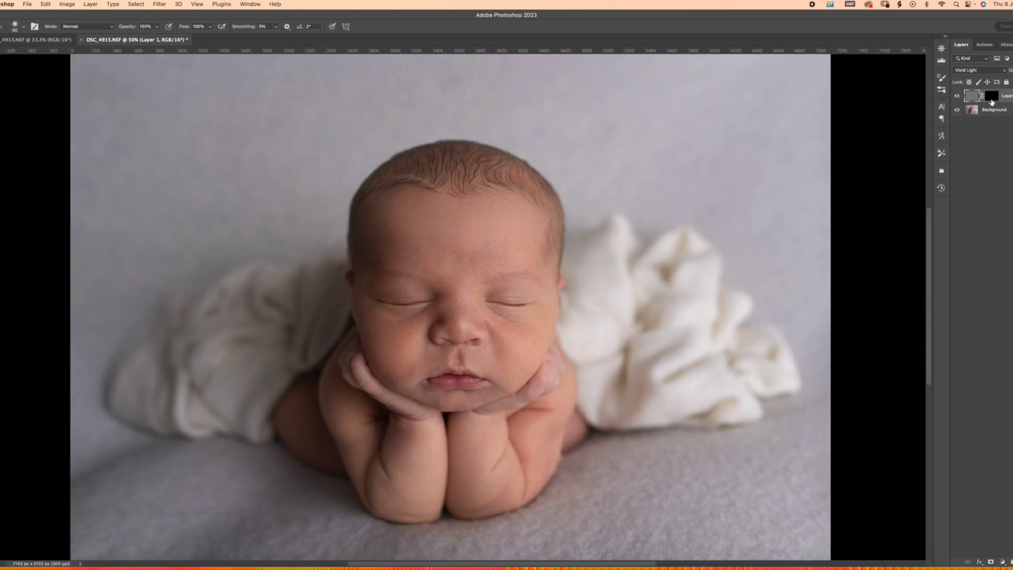
Resize the brush and paint on the Vivid Light layer's mask over the baby's face and arms to smooth the skin.
left_click(992, 97)
key("bracketright")
key("bracketright")
key("bracketright")
key("bracketright")
key("bracketright")
key("bracketright")
key("bracketright")
key("bracketleft")
key("bracketleft")
key("bracketleft")
key("bracketleft")
key("bracketleft")
key("bracketleft")
key("bracketright")
key("bracketright")
key("bracketright")
key("bracketright")
key("bracketright")
mouse_move(407, 434)
left_mouse_down()
mouse_move(414, 490)
mouse_move(474, 433)
mouse_move(513, 480)
mouse_move(535, 438)
left_mouse_up()
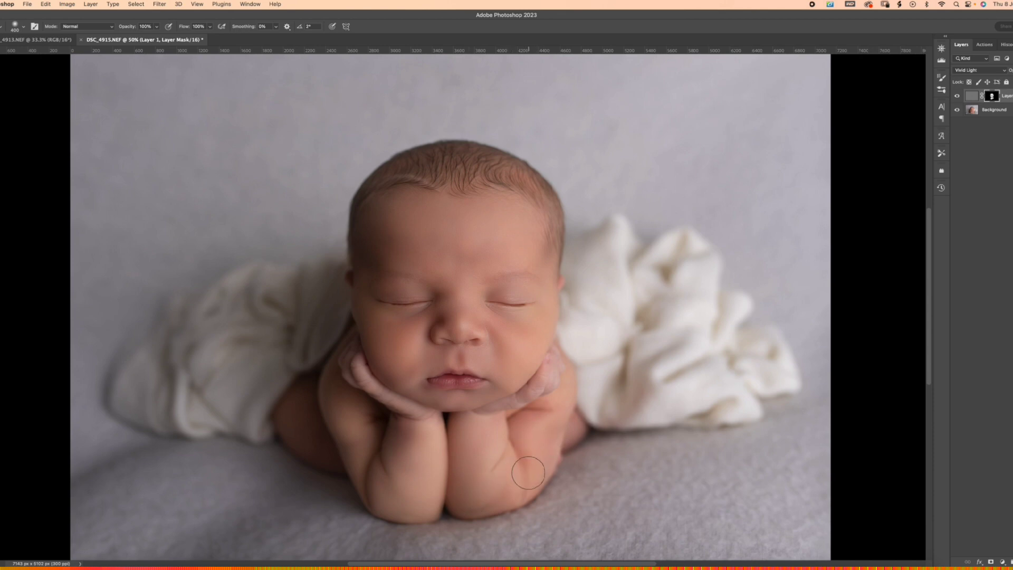
Go over the smoothing layer's mask with the Eraser along both lower forearms and elbows.
key("e")
mouse_move(385, 478)
left_mouse_down()
mouse_move(378, 448)
mouse_move(495, 475)
mouse_move(509, 441)
mouse_move(529, 495)
left_mouse_up()
scroll(523, 459, "down", 1)
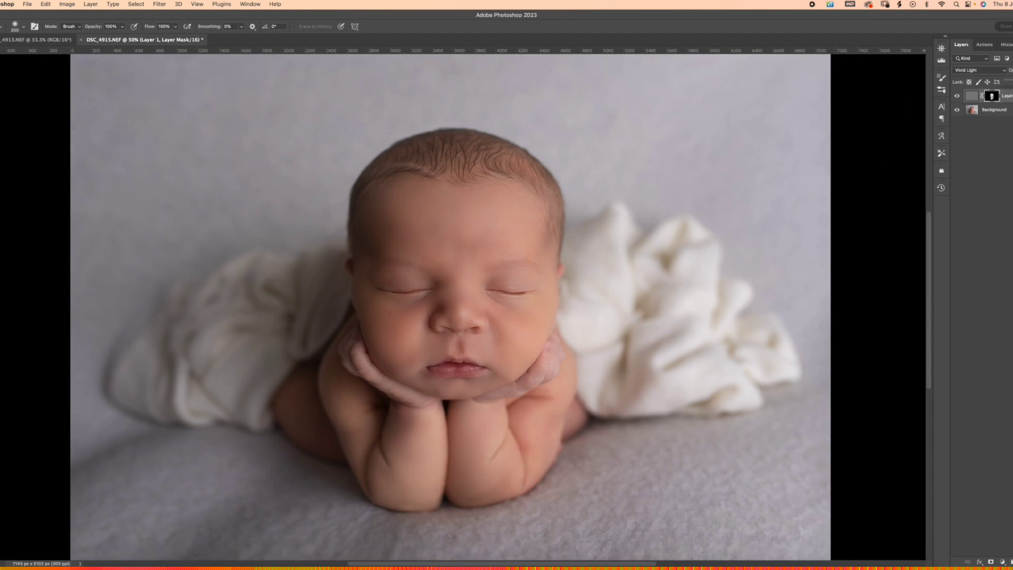
Compare the skin with and without the Vivid Light smoothing layer, and flatten the image.
left_click(957, 96)
left_click(958, 96)
left_click(958, 97)
left_click(956, 97)
key("super+minus")
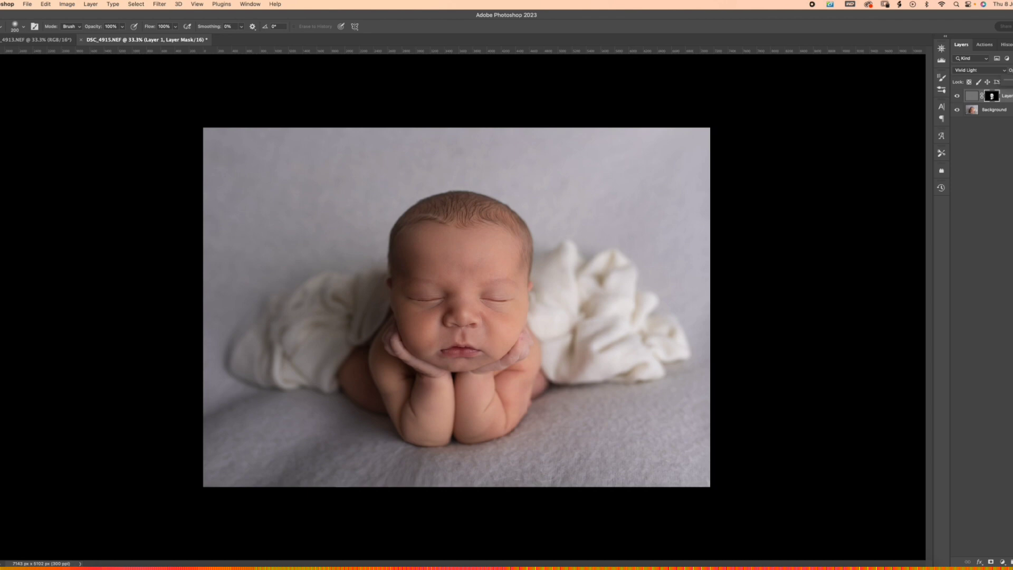
key("Delete")
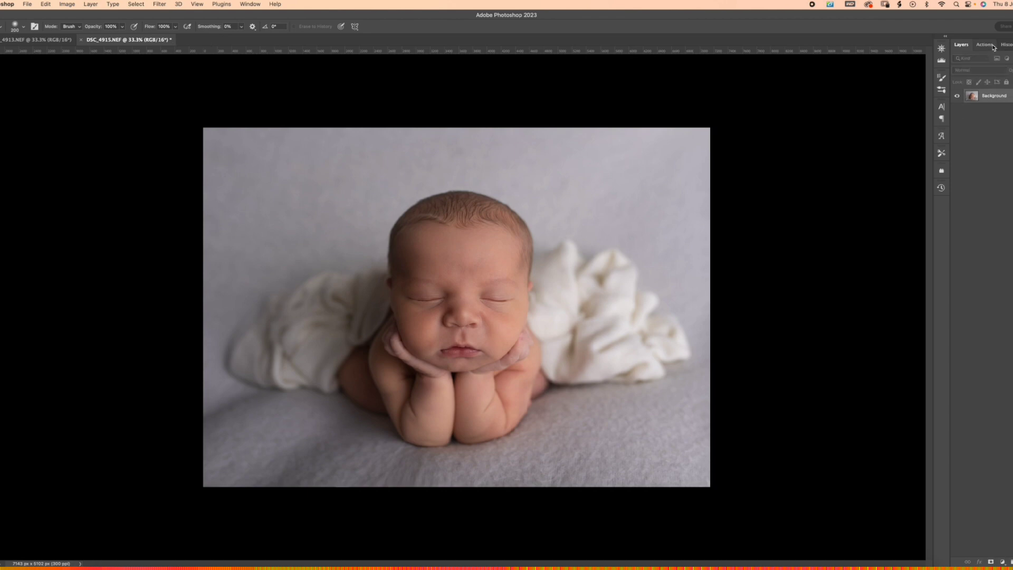
left_click(993, 46)
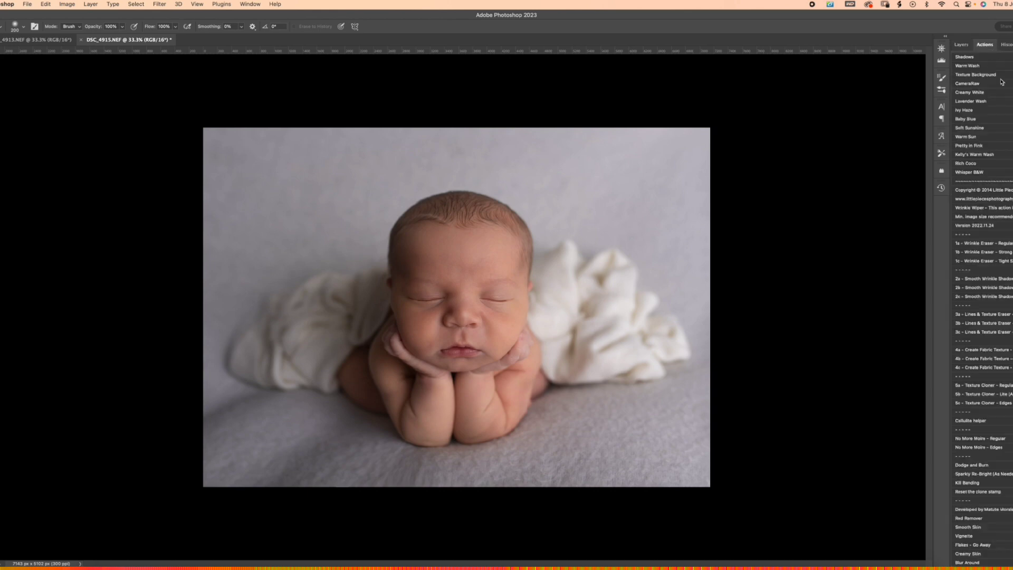
scroll(995, 161, "up", 1)
left_click(967, 47)
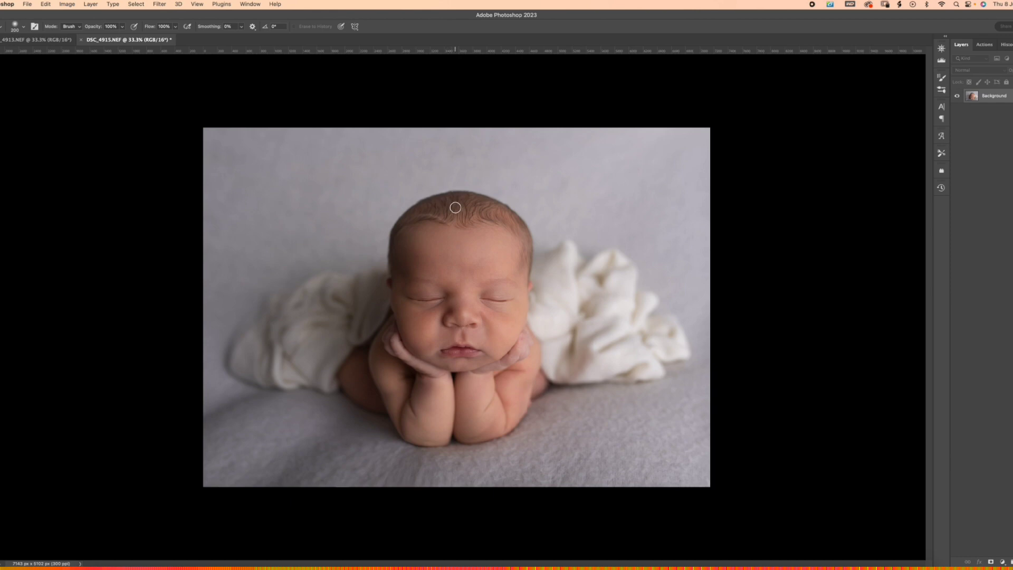
Duplicate the background layer and sample the off-white blanket colour beside the baby's head with the Eyedropper.
key("super+j")
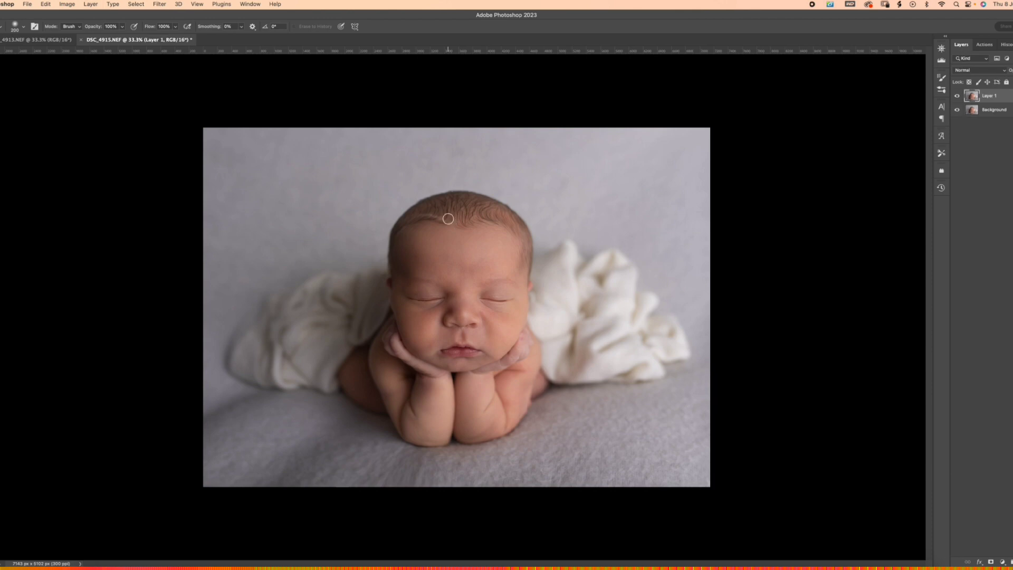
key("i")
left_click_drag(324, 254, 562, 268)
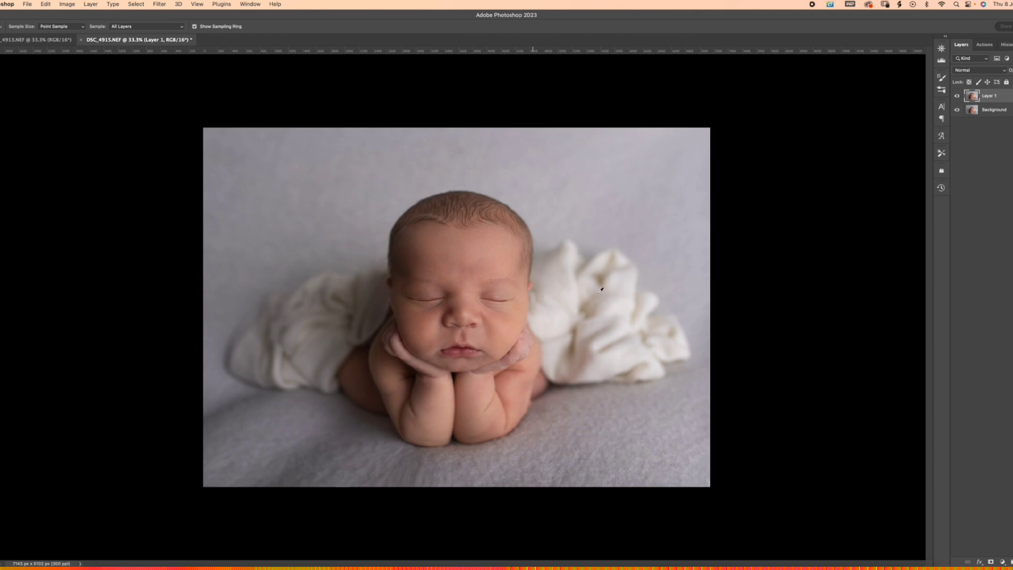
left_click_drag(563, 280, 567, 267)
left_click_drag(565, 263, 566, 269)
Apply a reversed radial gradient to the duplicate layer, from the blanket beside the head to beyond the image's upper-right corner.
key("g")
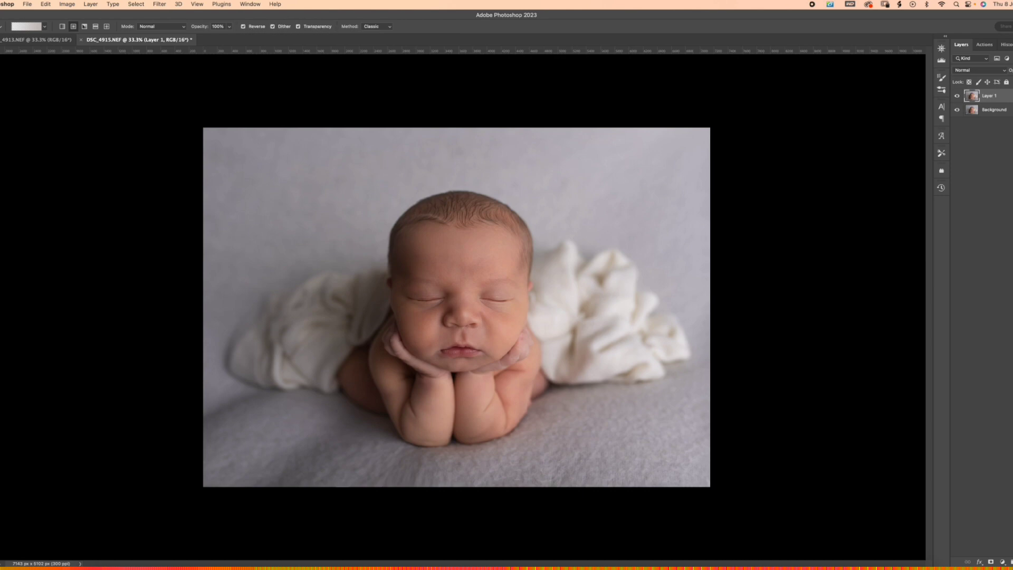
left_click(45, 27)
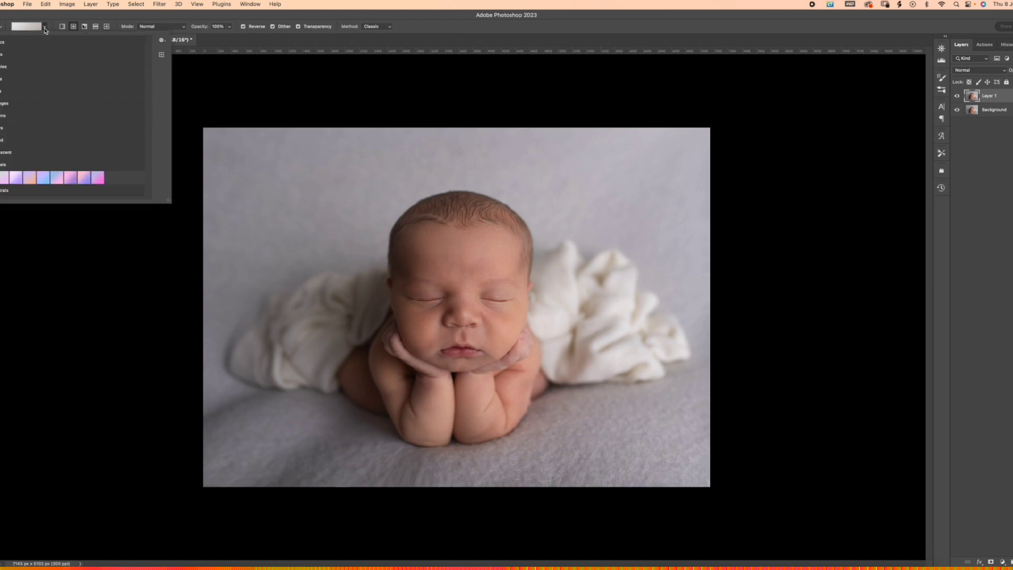
left_click(44, 27)
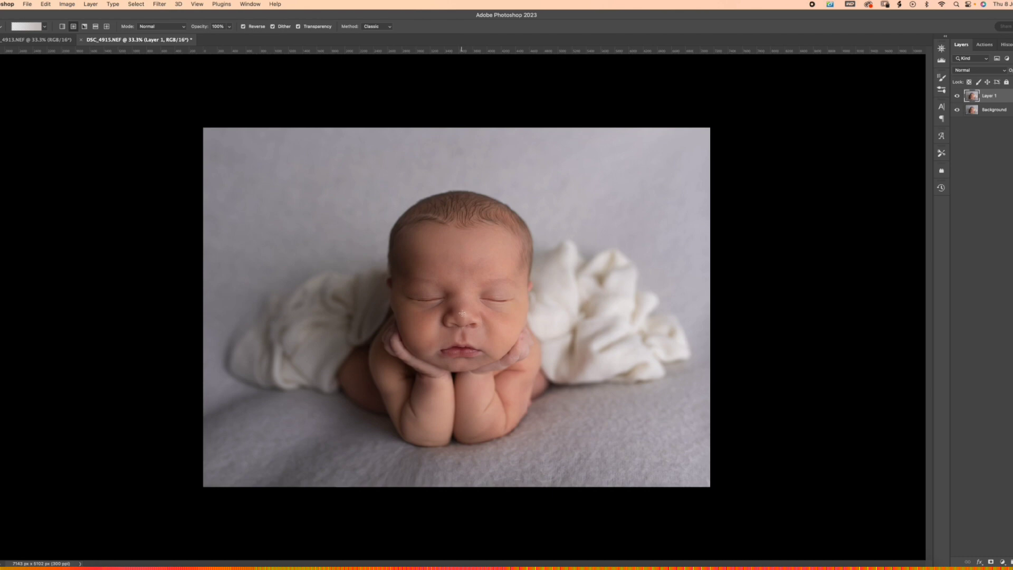
left_click_drag(554, 267, 920, 88)
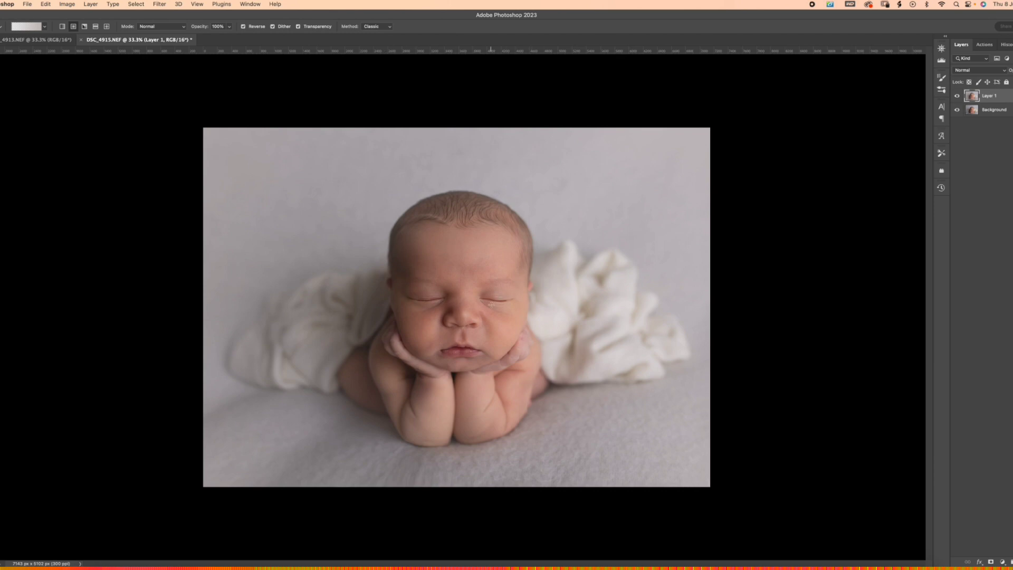
Erase the gradient haze over the baby with a much larger Eraser, and slightly lower the layer's opacity.
key("e")
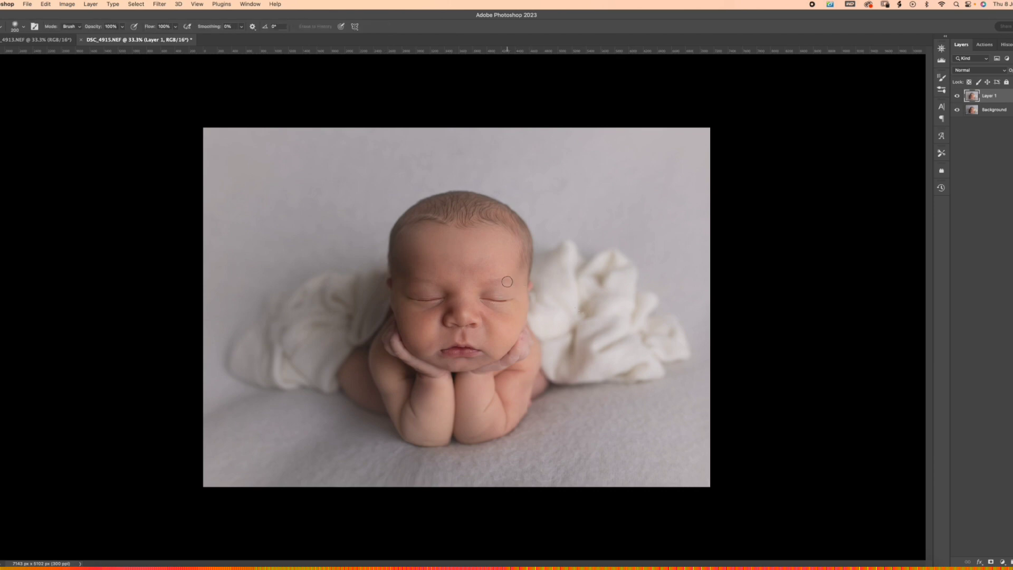
key("bracketright")
key("bracketright")
key("bracketright")
key("bracketright")
key("bracketright")
key("bracketright")
key("bracketright")
key("bracketright")
key("bracketright")
key("bracketright")
key("bracketright")
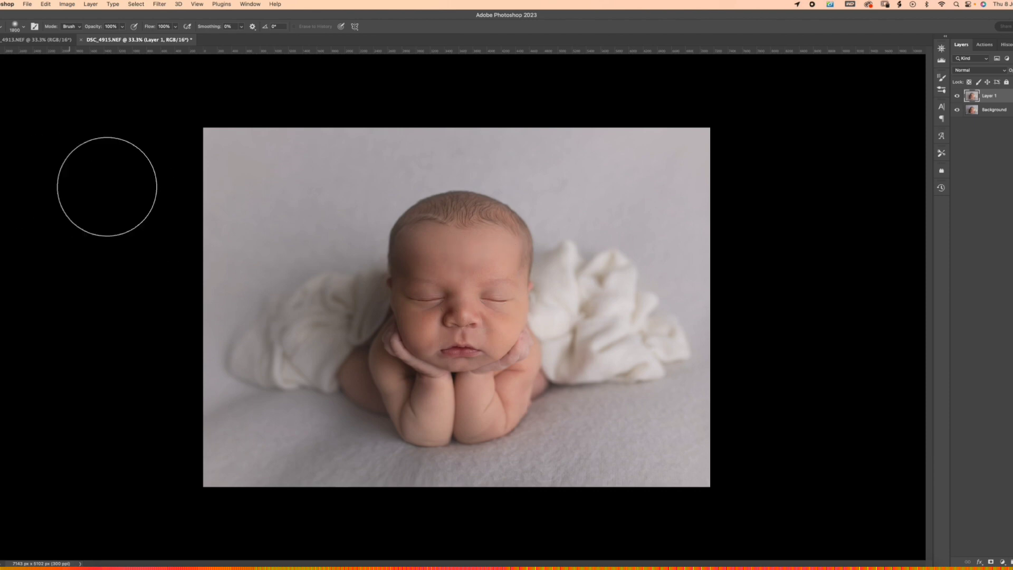
mouse_move(503, 249)
left_mouse_down()
mouse_move(470, 236)
mouse_move(426, 247)
mouse_move(387, 311)
mouse_move(372, 352)
mouse_move(379, 375)
mouse_move(433, 403)
mouse_move(489, 389)
mouse_move(514, 329)
mouse_move(478, 285)
mouse_move(420, 322)
mouse_move(496, 302)
mouse_move(464, 251)
mouse_move(431, 308)
mouse_move(435, 368)
mouse_move(494, 336)
mouse_move(498, 257)
left_mouse_up()
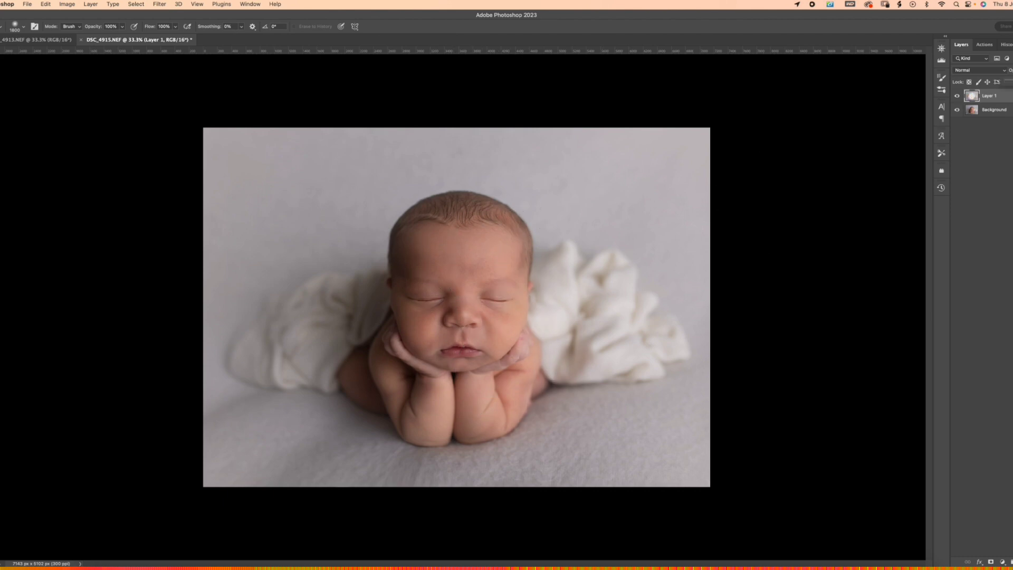
left_click_drag(1012, 80, 1009, 80)
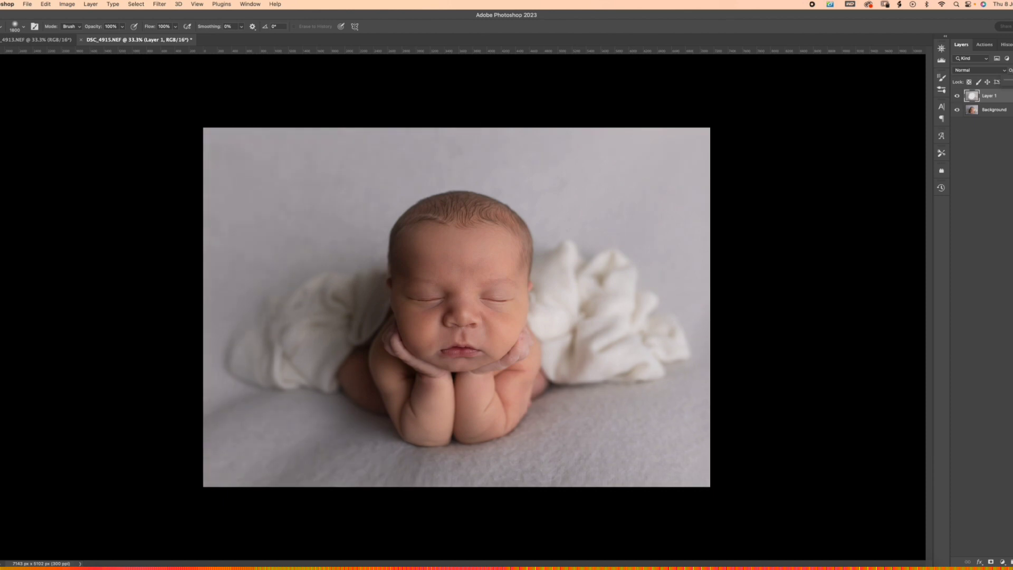
Compare the image with and without the gradient haze layer, and merge it down into the background.
left_click(955, 97)
left_click(955, 97)
left_click(957, 97)
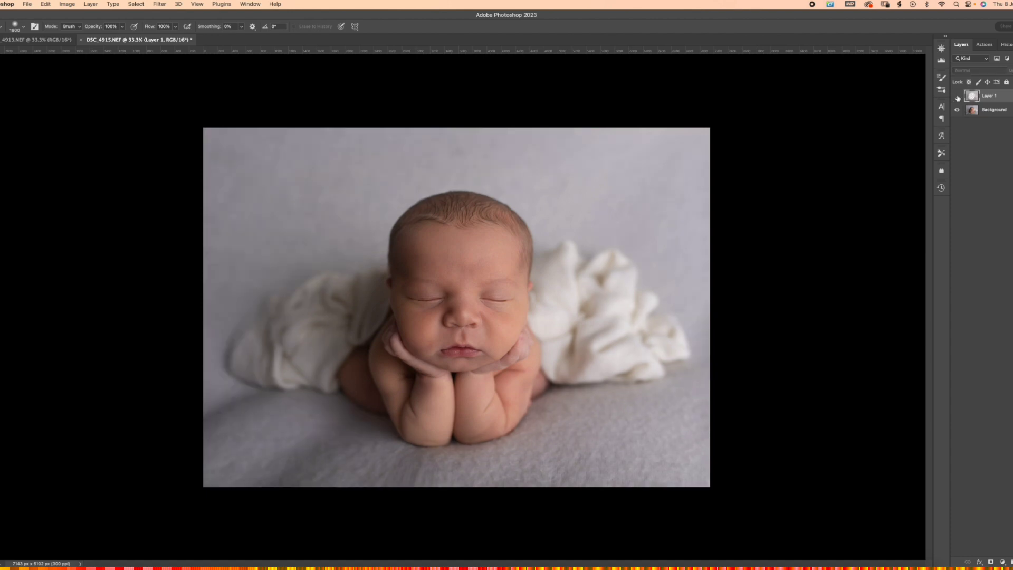
left_click(957, 96)
left_click(957, 96)
left_click(957, 97)
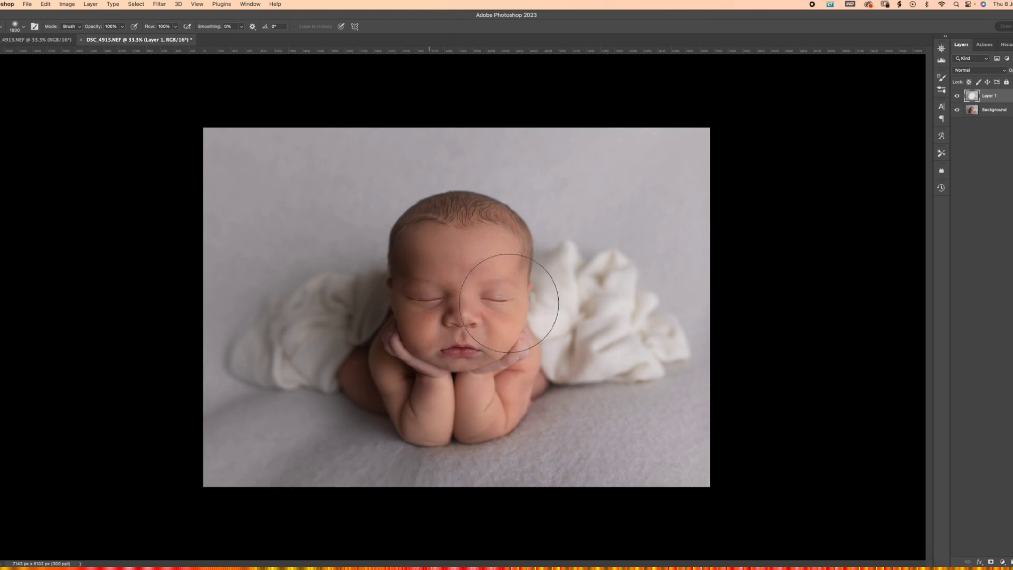
key("super+e")
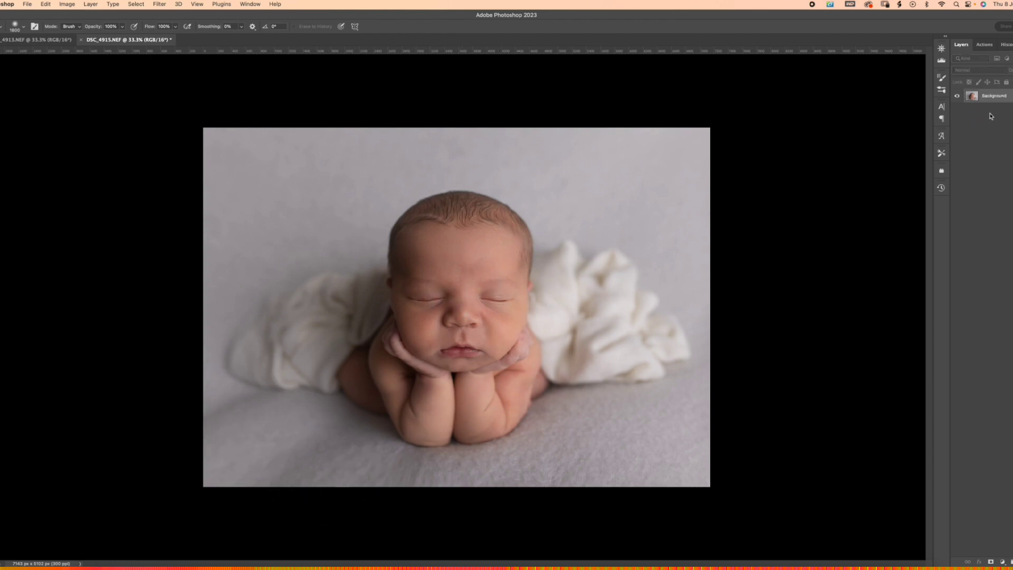
left_click(985, 46)
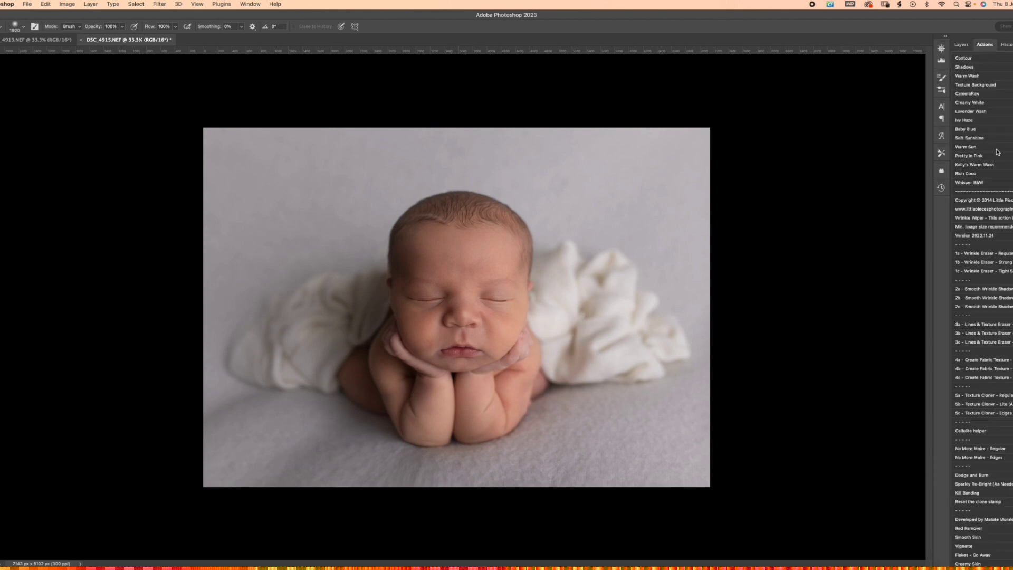
scroll(1008, 234, "down", 1)
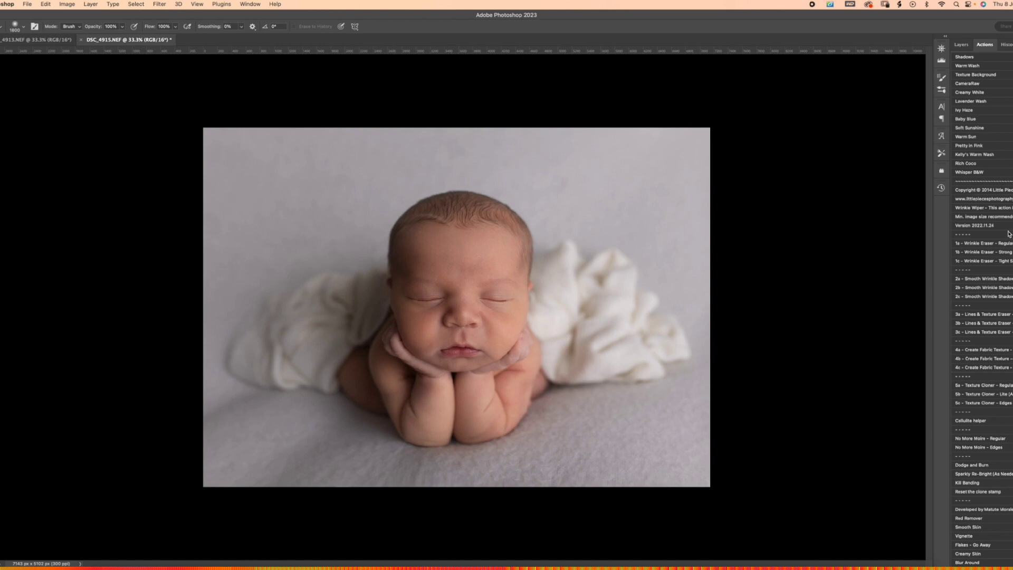
scroll(1008, 233, "up", 3)
scroll(1008, 233, "down", 3)
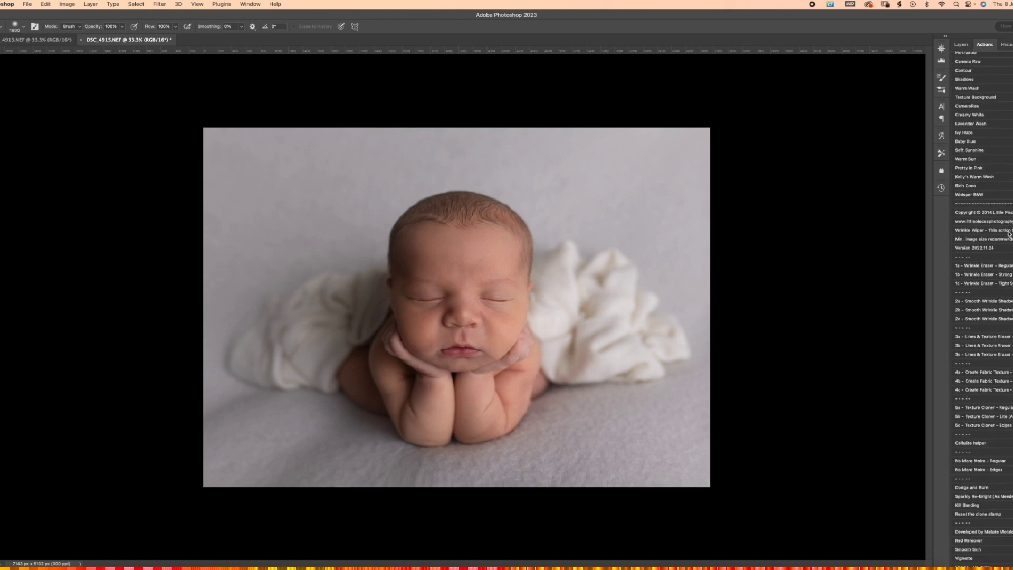
left_click(962, 45)
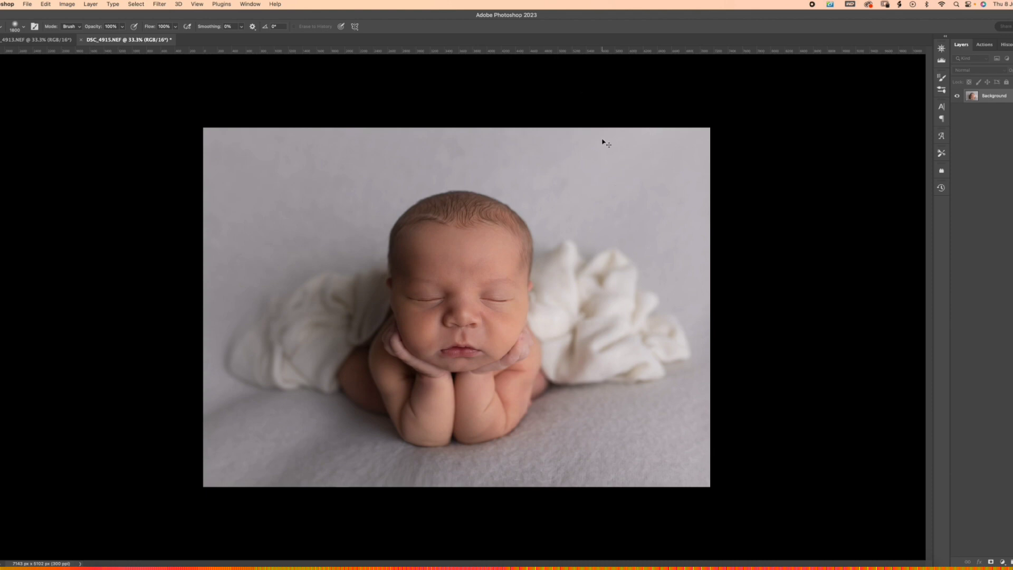
Outline the blemish beside the image-left corner of the mouth with the Patch tool, fill it from the surrounding skin and deselect.
key("super+plus")
key("super+plus")
scroll(574, 253, "right", 3)
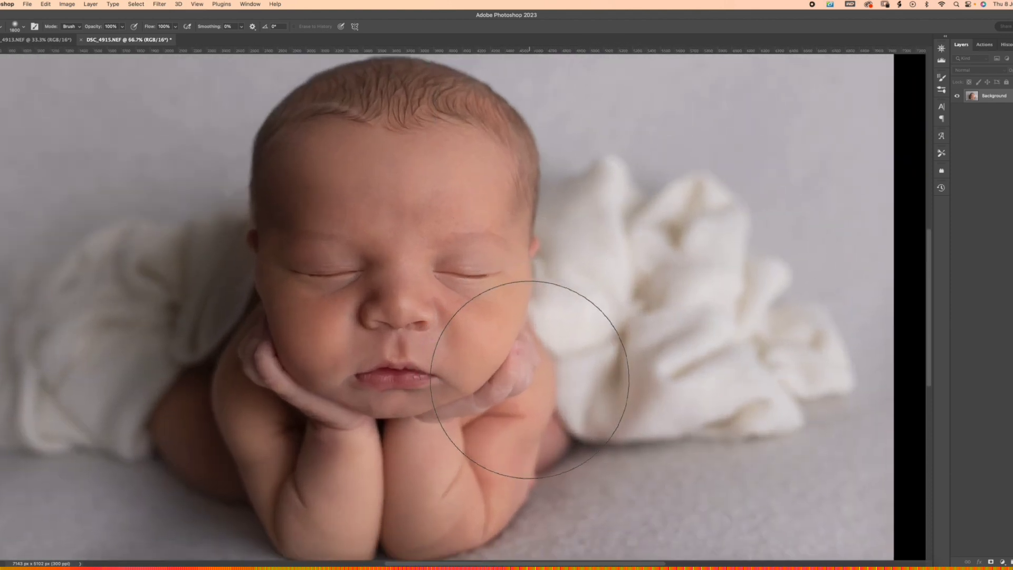
key("j")
left_click_drag(340, 359, 340, 368)
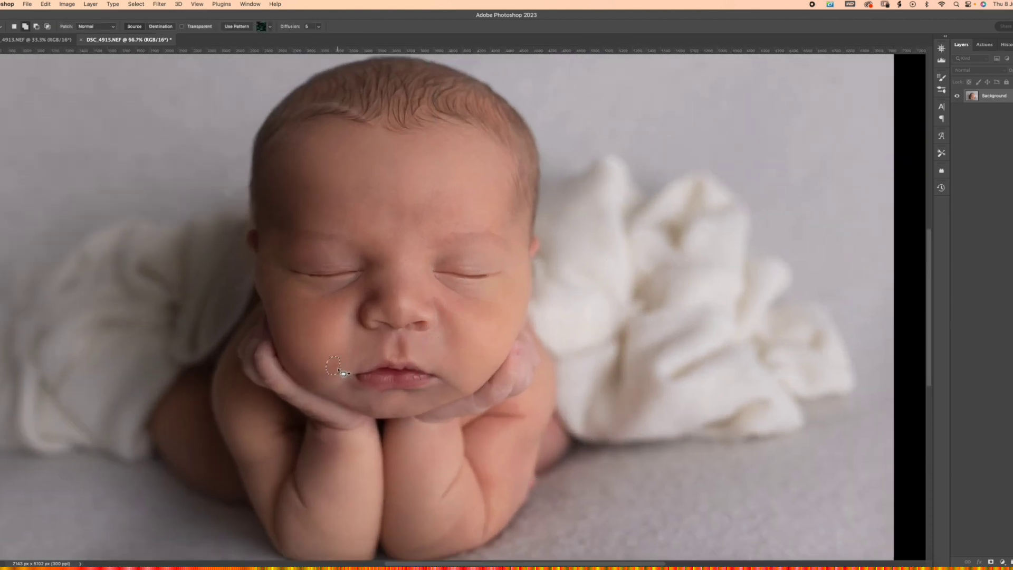
key("BackSpace")
key("Return")
key("super+d")
key("m")
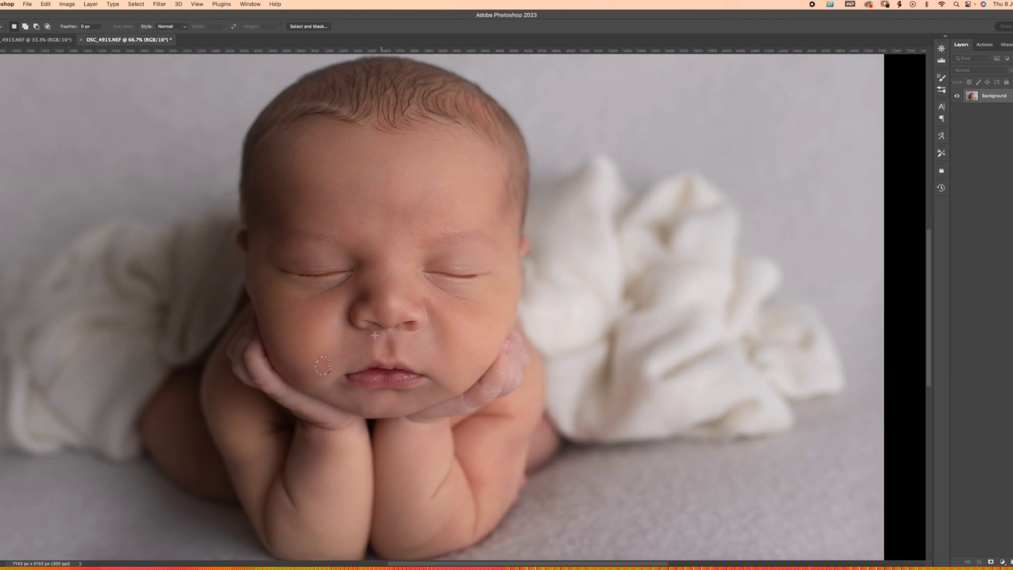
key("super+minus")
key("super+minus")
key("super+minus")
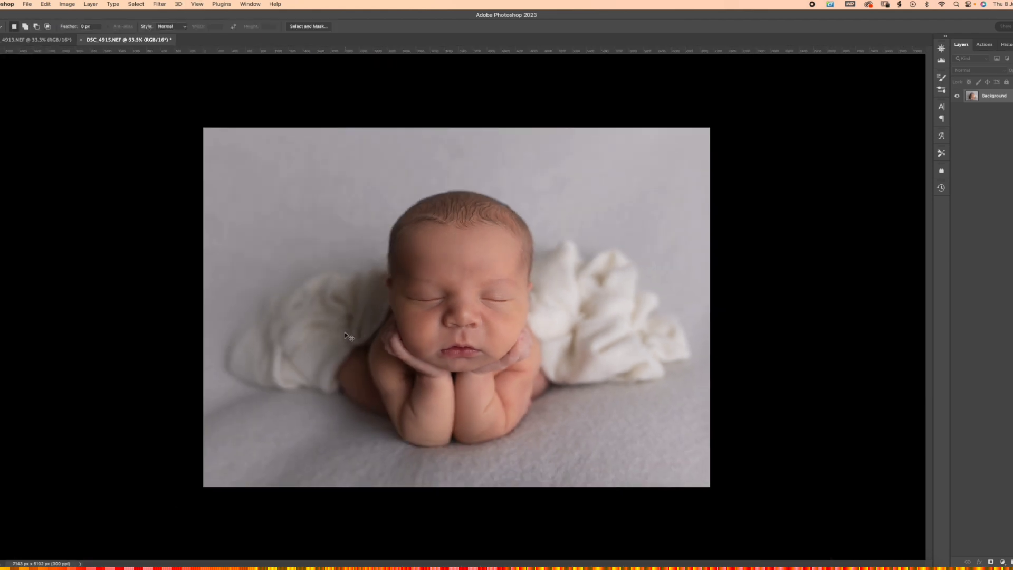